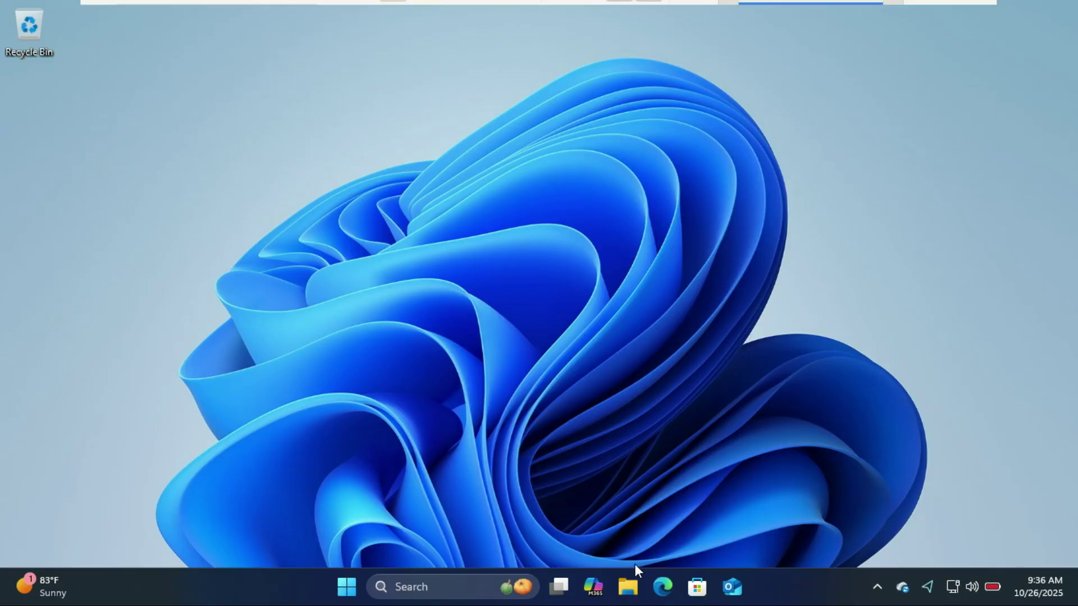
In Edge, search Google for 'windows unattended install' using the suggestion for 'windows unat'
{"action": "left_click", "coordinate": [661, 587]}
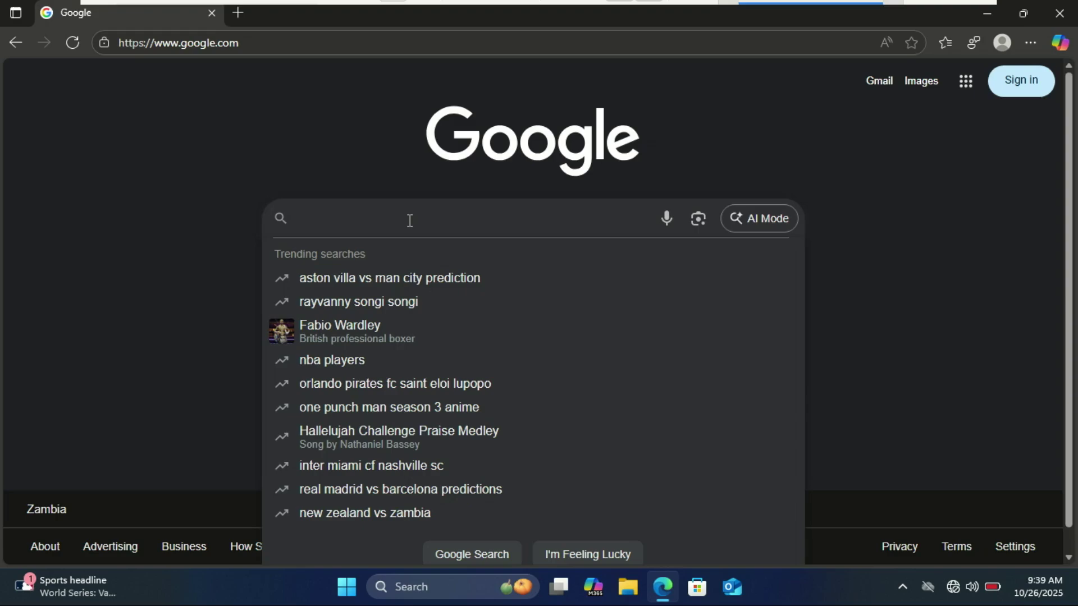
{"action": "type", "text": "windows "}
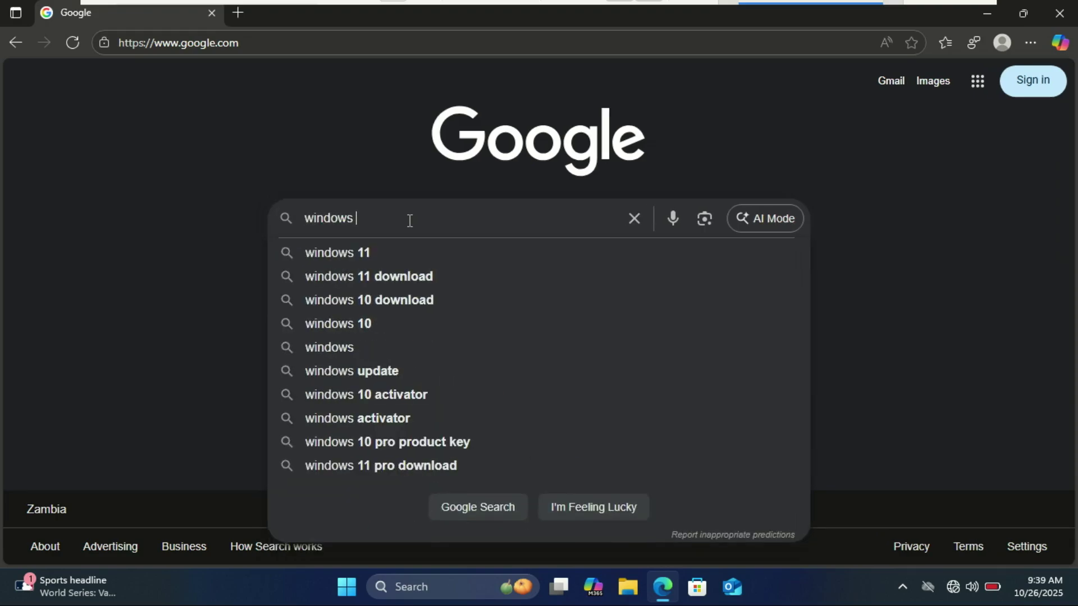
{"action": "type", "text": "un"}
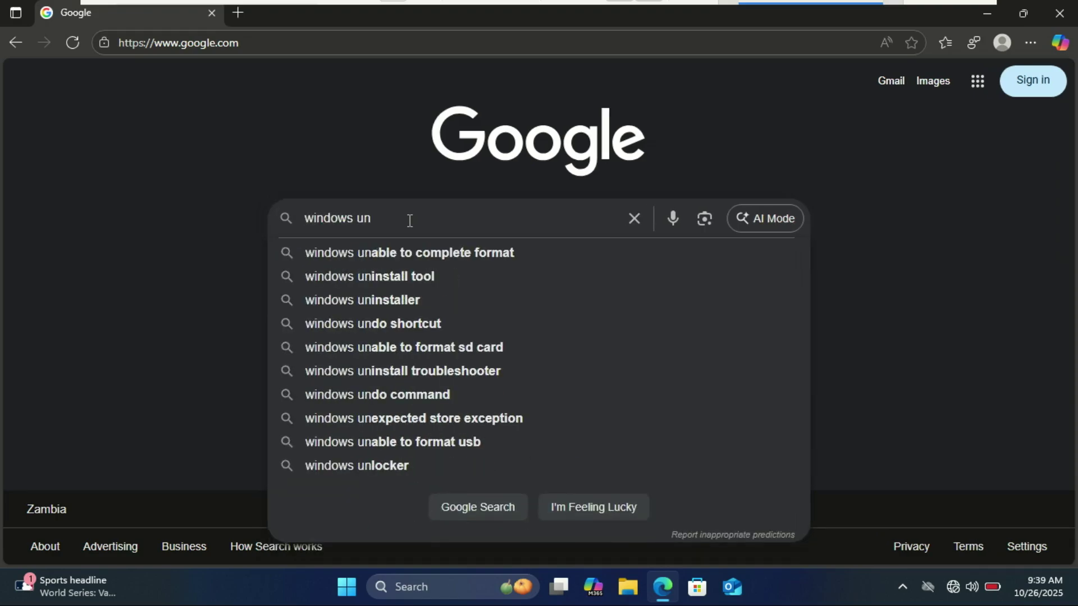
{"action": "type", "text": "at"}
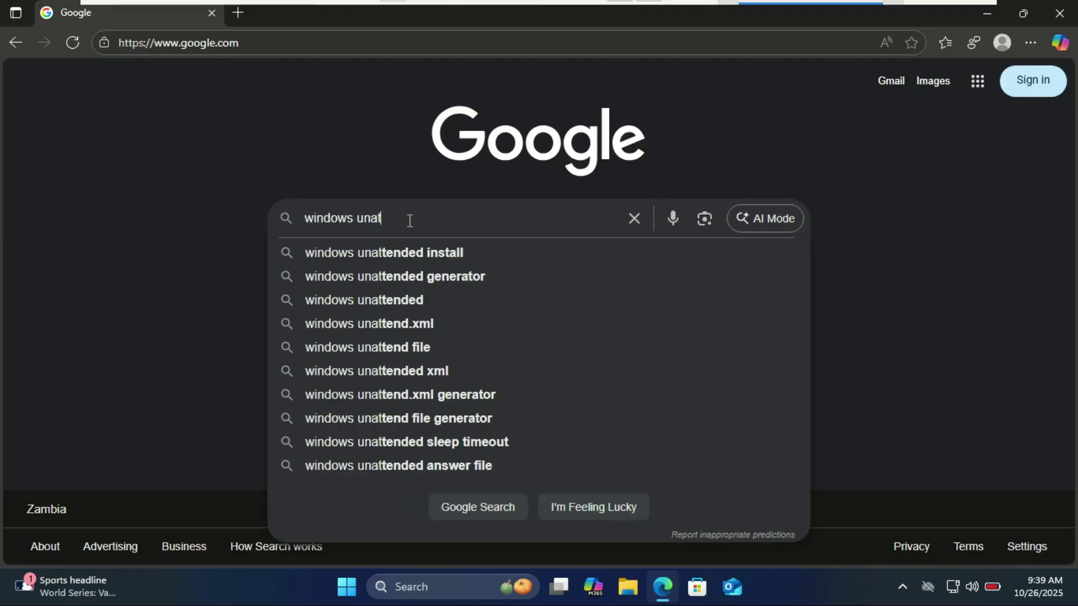
{"action": "left_click", "coordinate": [466, 252]}
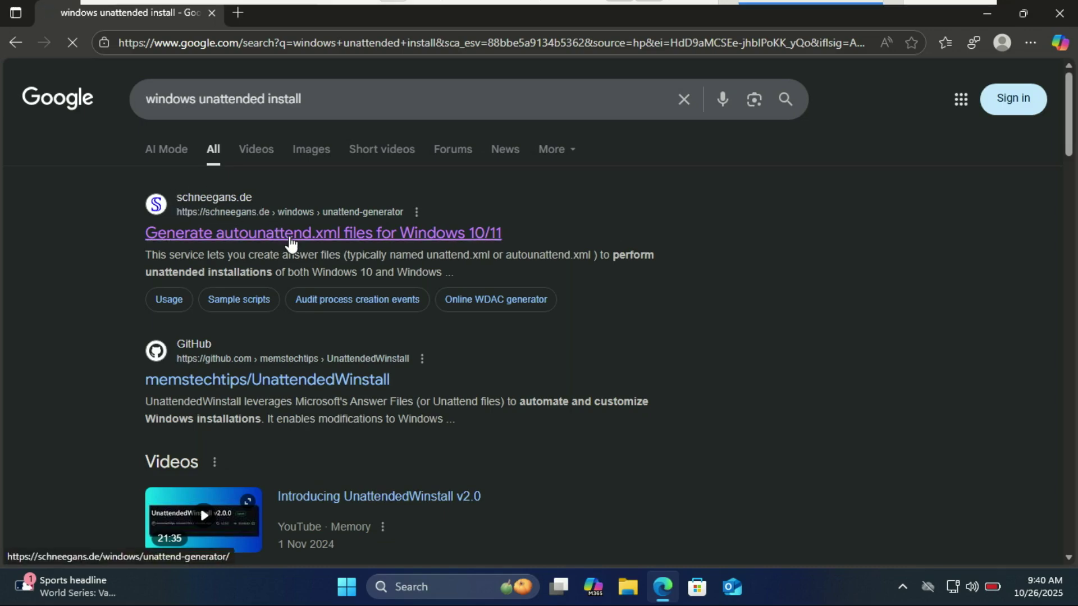
{"action": "left_click", "coordinate": [289, 242]}
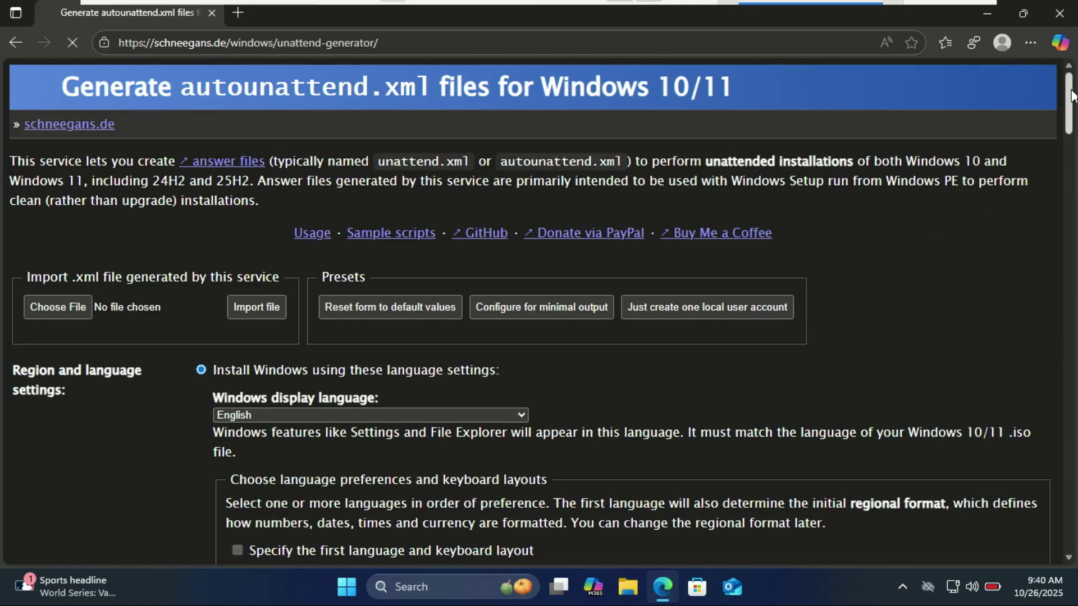
{"action": "left_click_drag", "start_coordinate": [1071, 95], "coordinate": [1070, 104]}
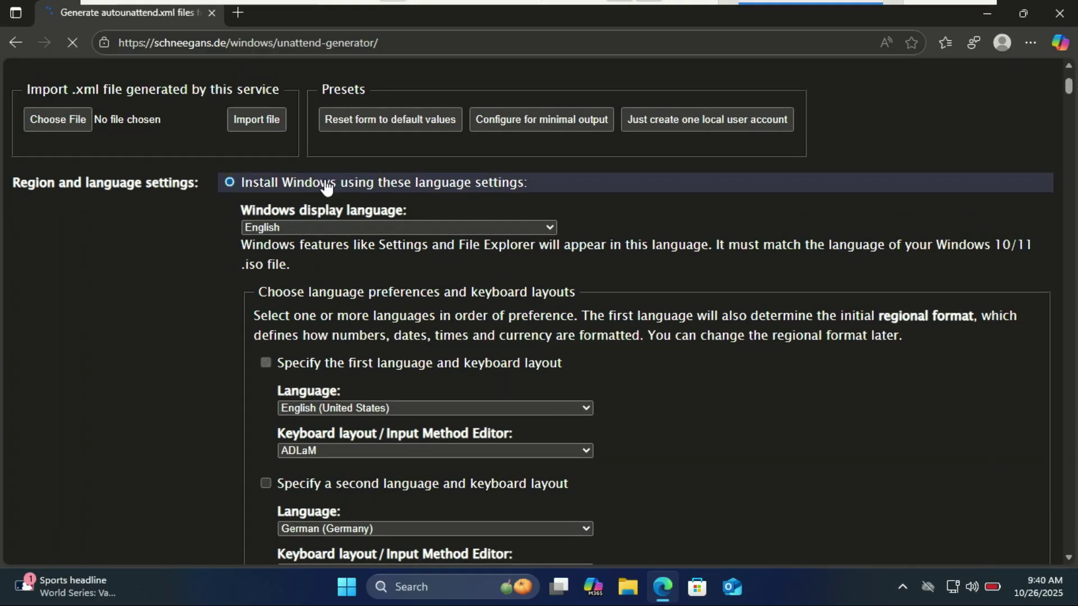
{"action": "left_click", "coordinate": [555, 230]}
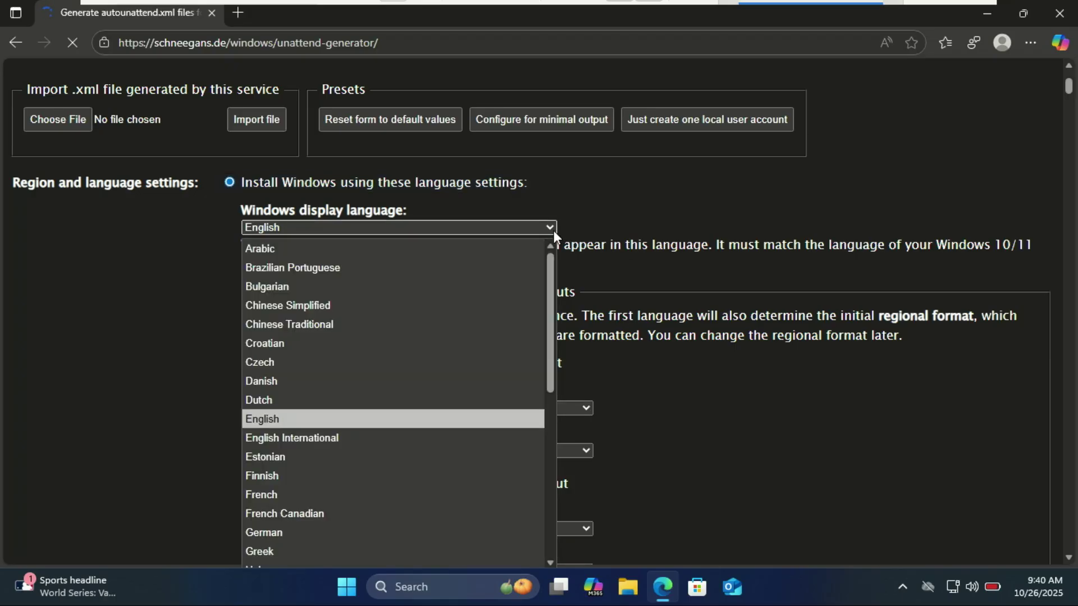
{"action": "left_click", "coordinate": [554, 231]}
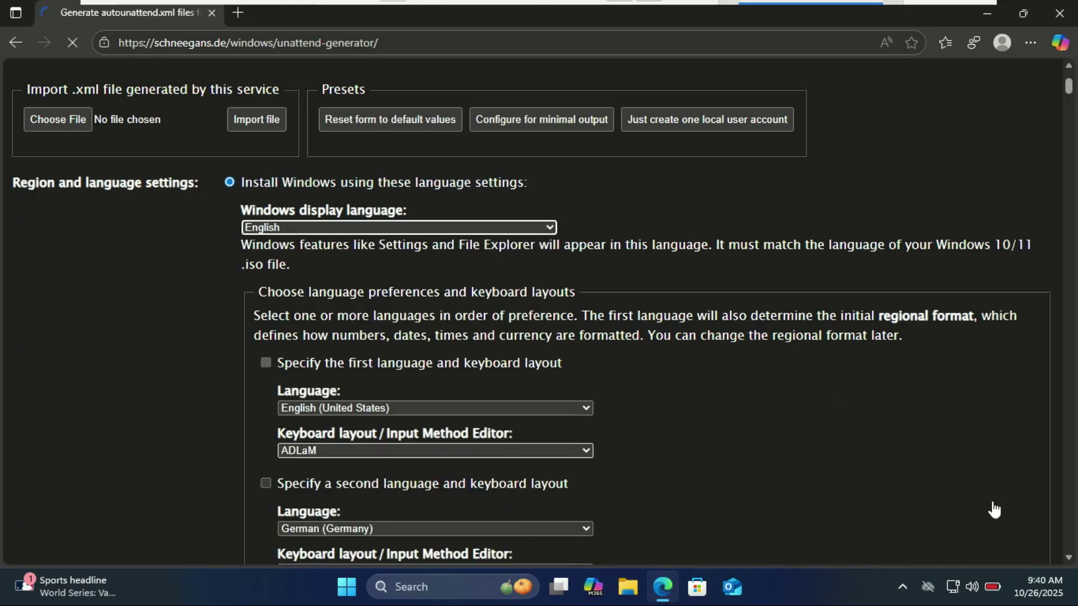
{"action": "left_click", "coordinate": [1070, 558]}
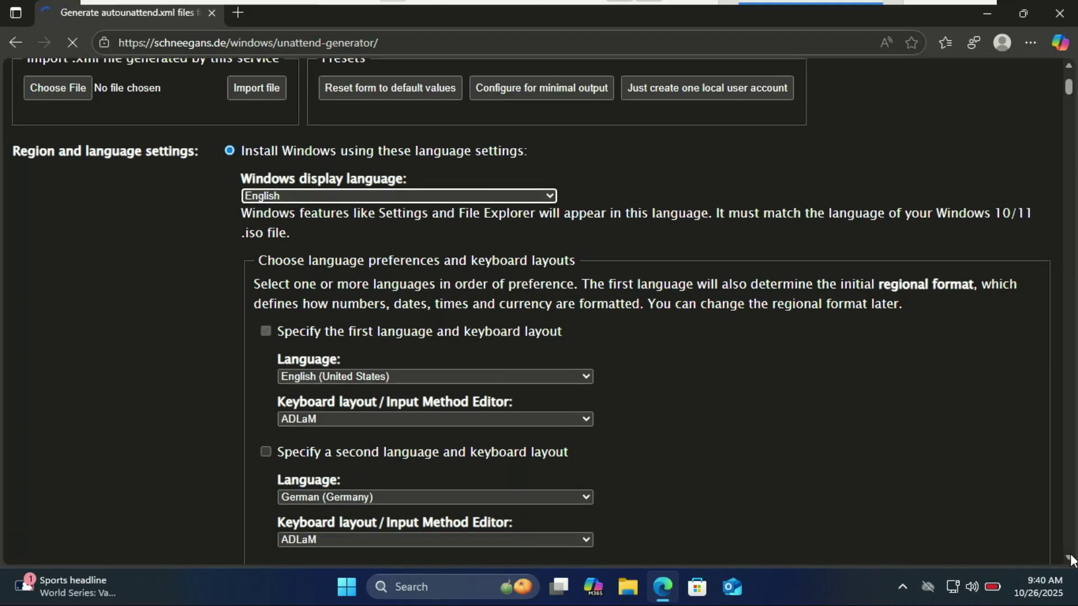
{"action": "left_click", "coordinate": [1071, 559]}
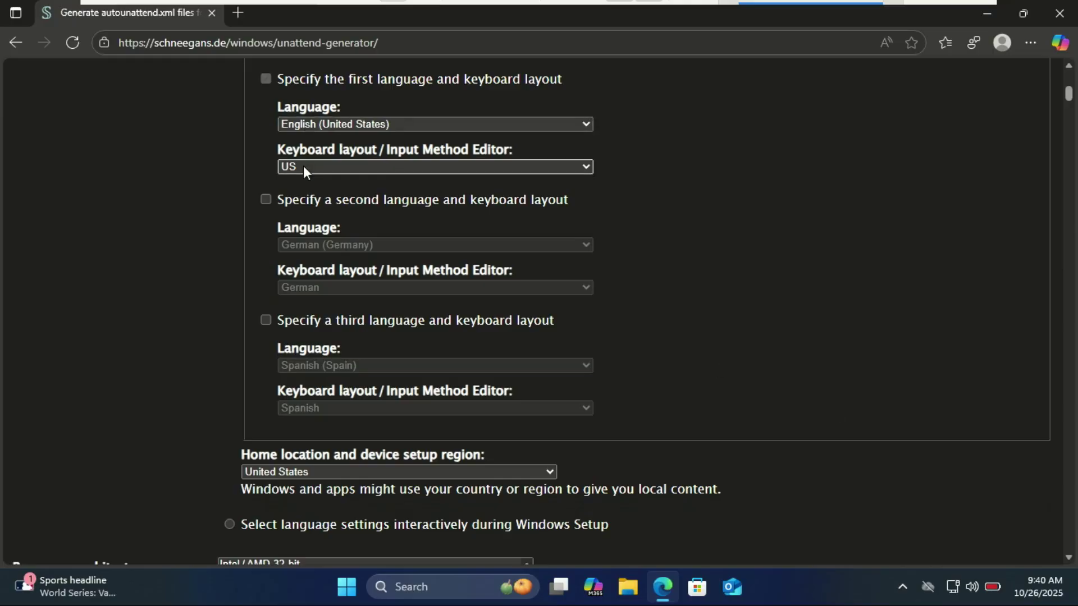
{"action": "left_click", "coordinate": [1069, 558]}
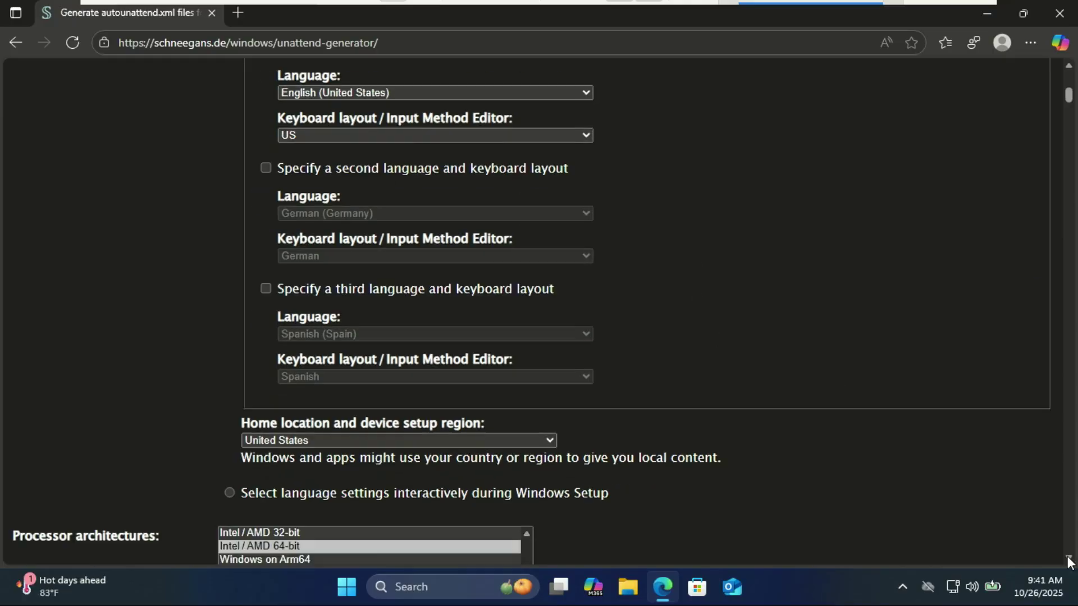
Keep Intel / AMD 64-bit as the processor architecture
{"action": "scroll", "coordinate": [600, 303], "scroll_direction": "down", "scroll_amount": 3}
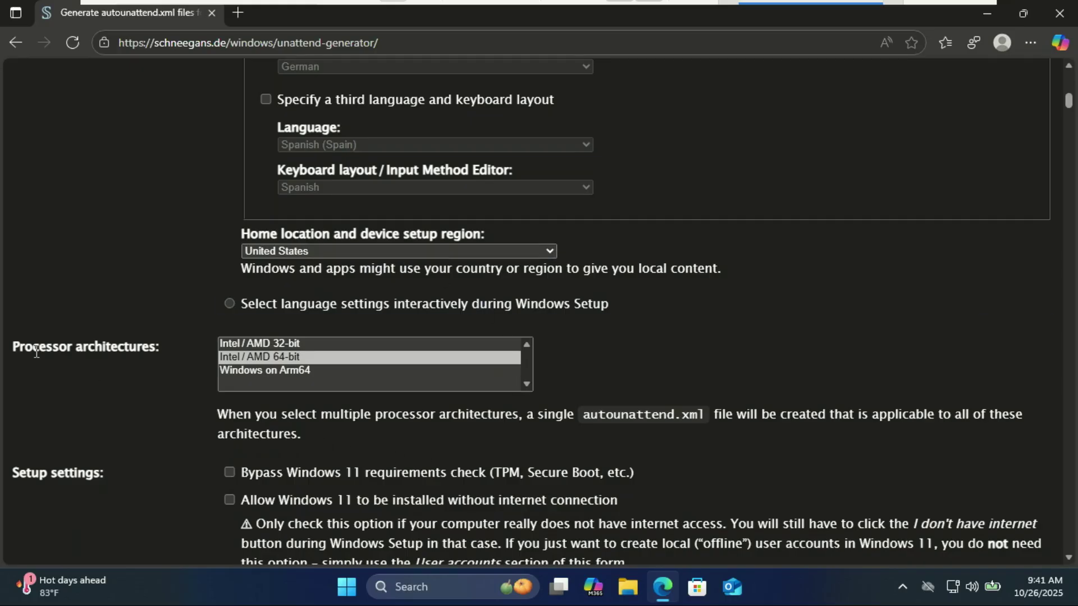
{"action": "left_click", "coordinate": [278, 357]}
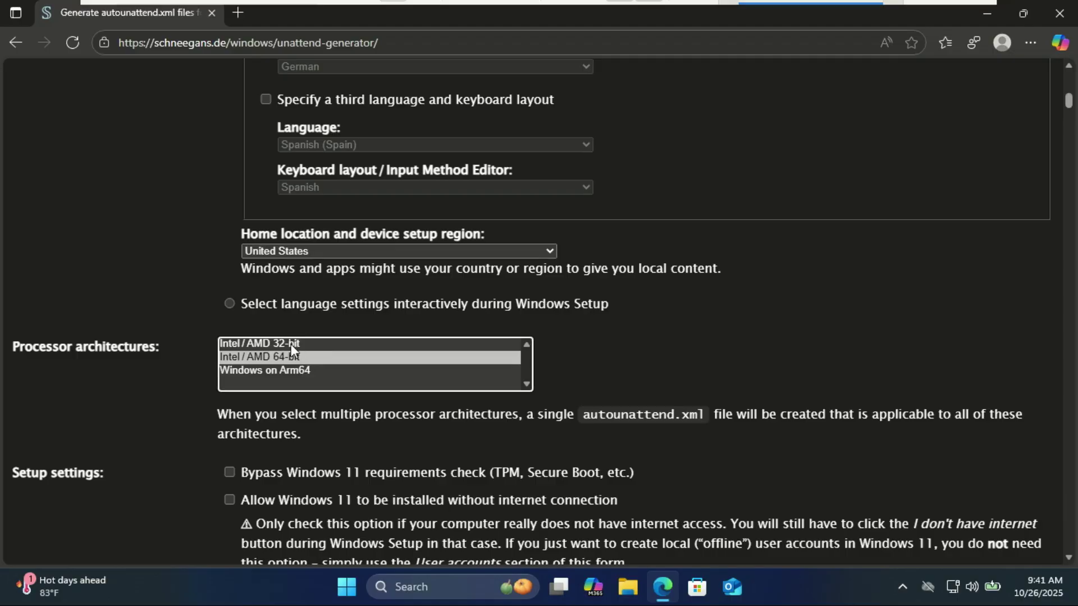
{"action": "left_click", "coordinate": [285, 344]}
{"action": "left_click", "coordinate": [284, 356]}
Enable the Windows 11 requirements bypass, install without internet, and hidden PowerShell windows
{"action": "scroll", "coordinate": [1069, 561], "scroll_direction": "down", "scroll_amount": 4}
{"action": "scroll", "coordinate": [1070, 562], "scroll_direction": "down", "scroll_amount": 2}
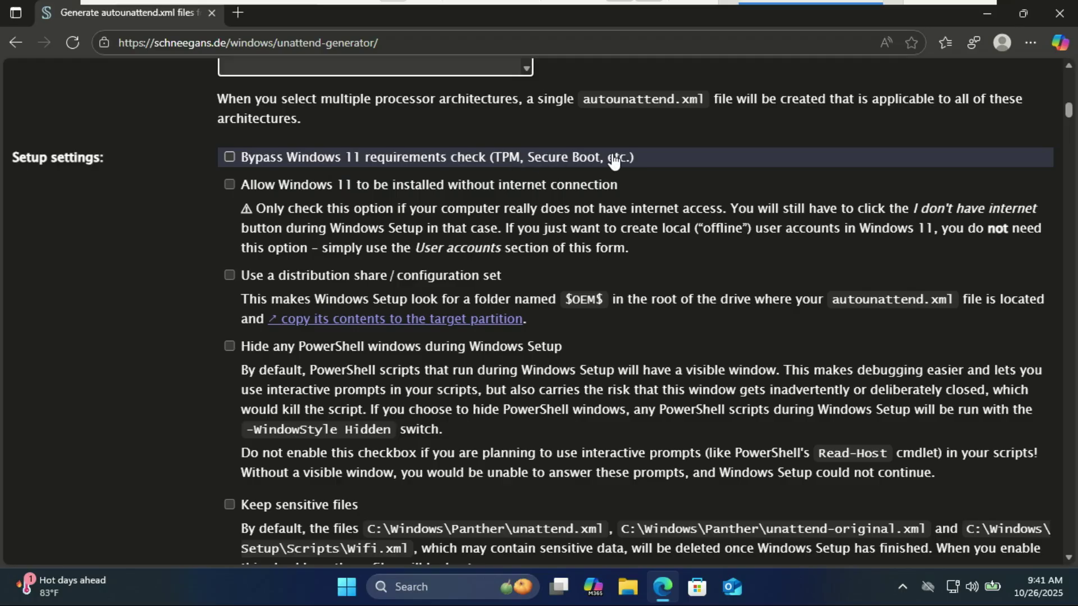
{"action": "left_click", "coordinate": [229, 158]}
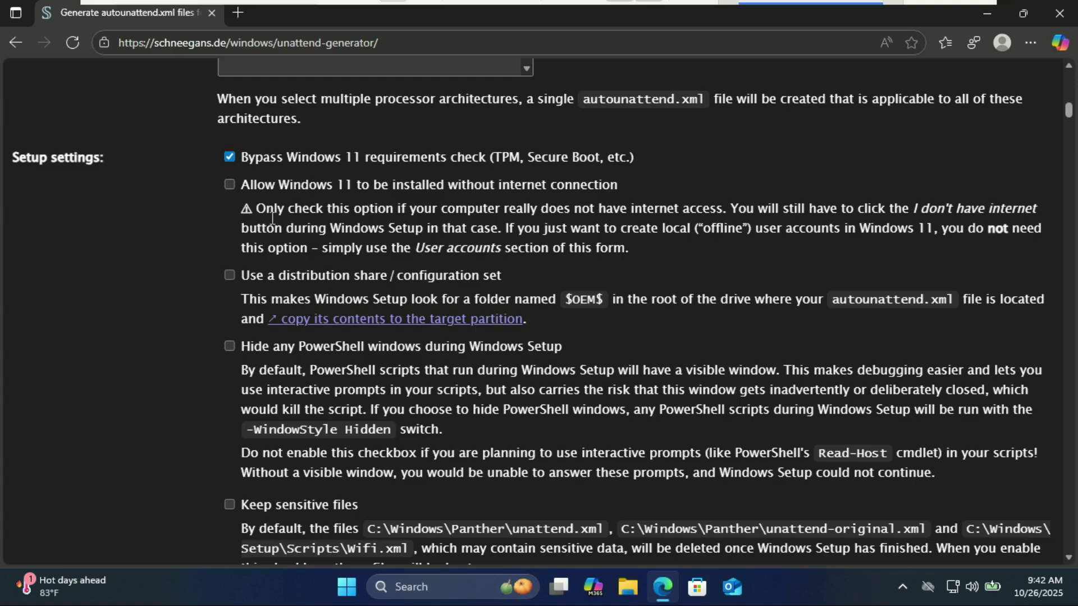
{"action": "left_click", "coordinate": [229, 185]}
{"action": "left_click", "coordinate": [1068, 558]}
{"action": "left_click", "coordinate": [1068, 559]}
{"action": "left_click", "coordinate": [1069, 559]}
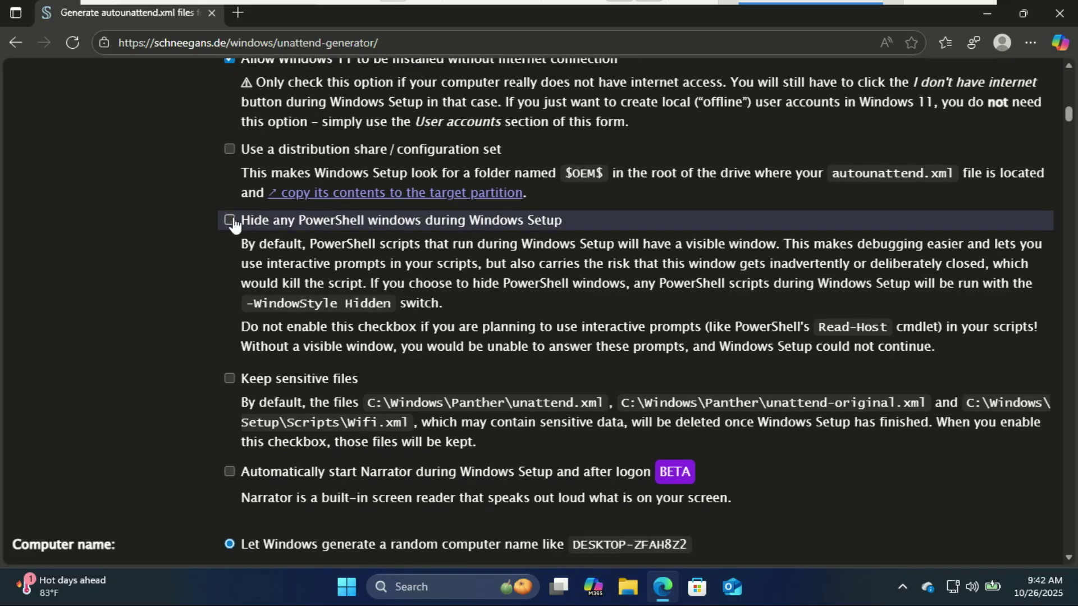
{"action": "left_click", "coordinate": [230, 220]}
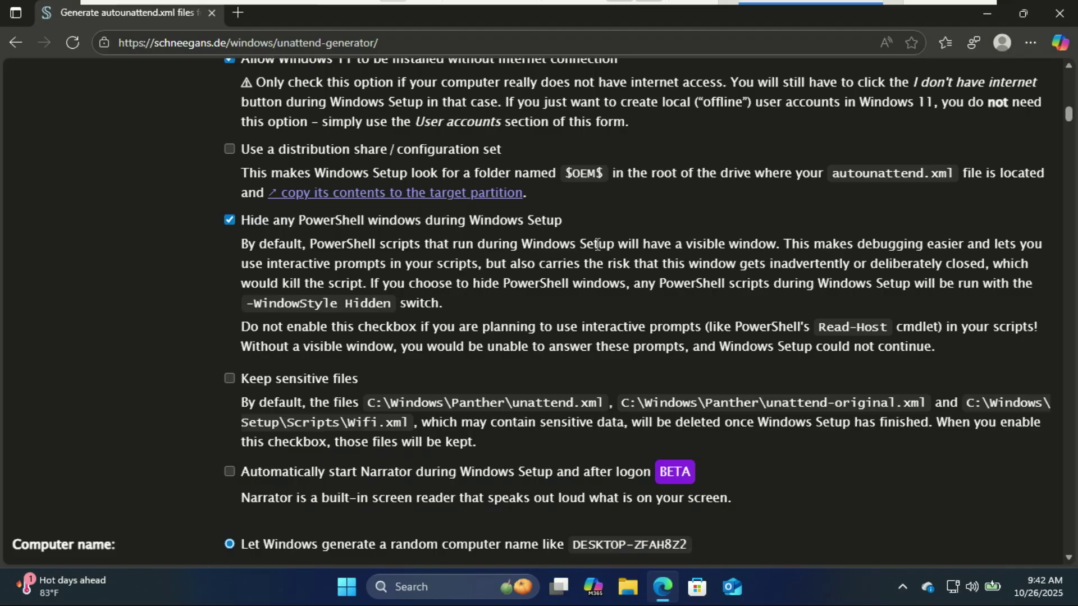
{"action": "scroll", "coordinate": [1069, 561], "scroll_direction": "down", "scroll_amount": 4}
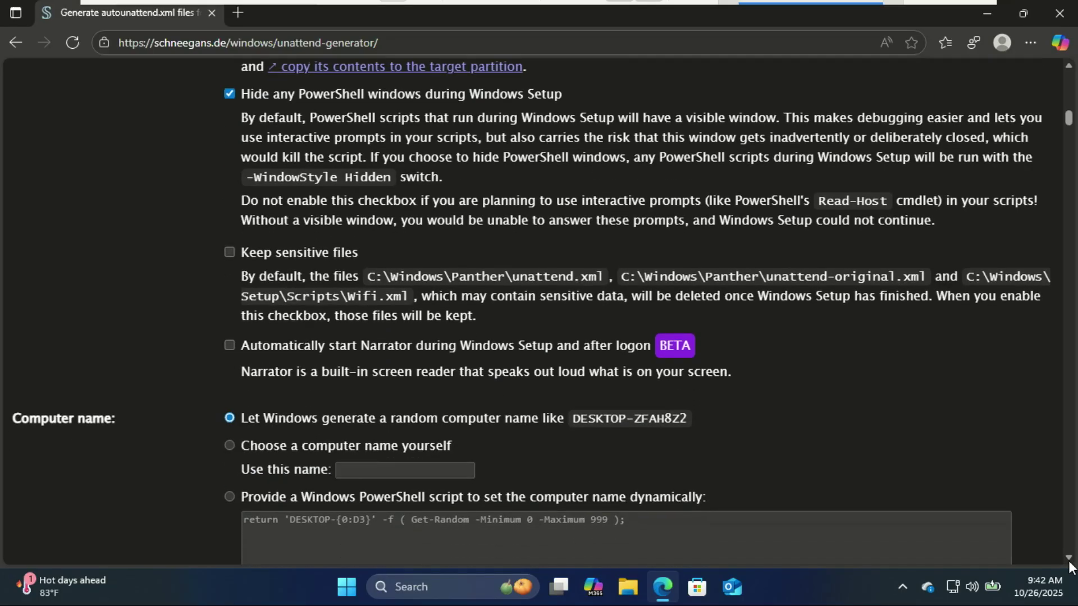
{"action": "scroll", "coordinate": [1070, 564], "scroll_direction": "down", "scroll_amount": 4}
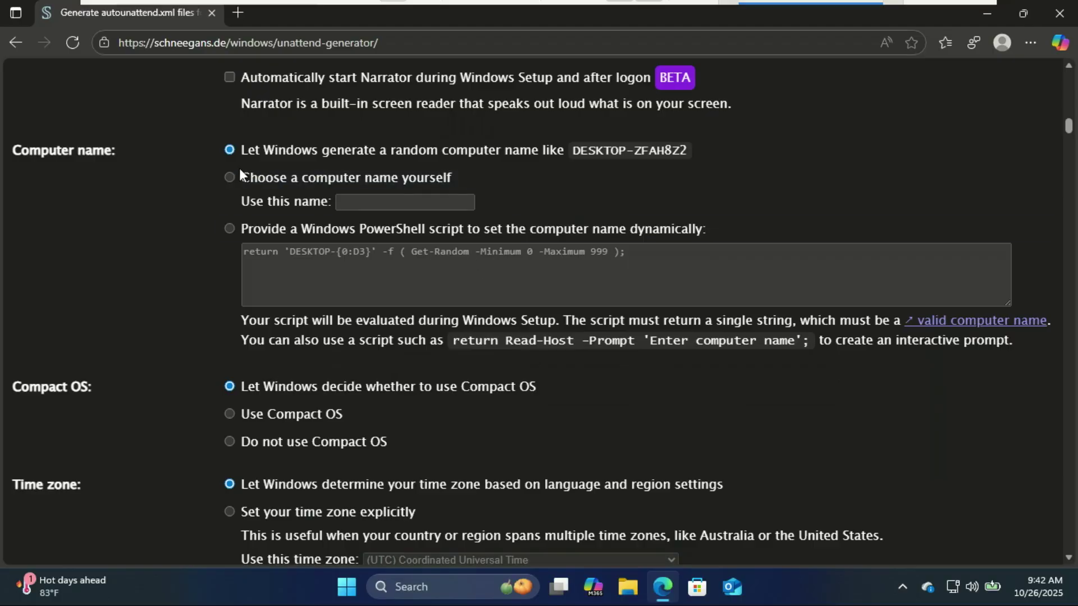
Set the computer name explicitly to 'zacstech-pc'
{"action": "left_click", "coordinate": [229, 181]}
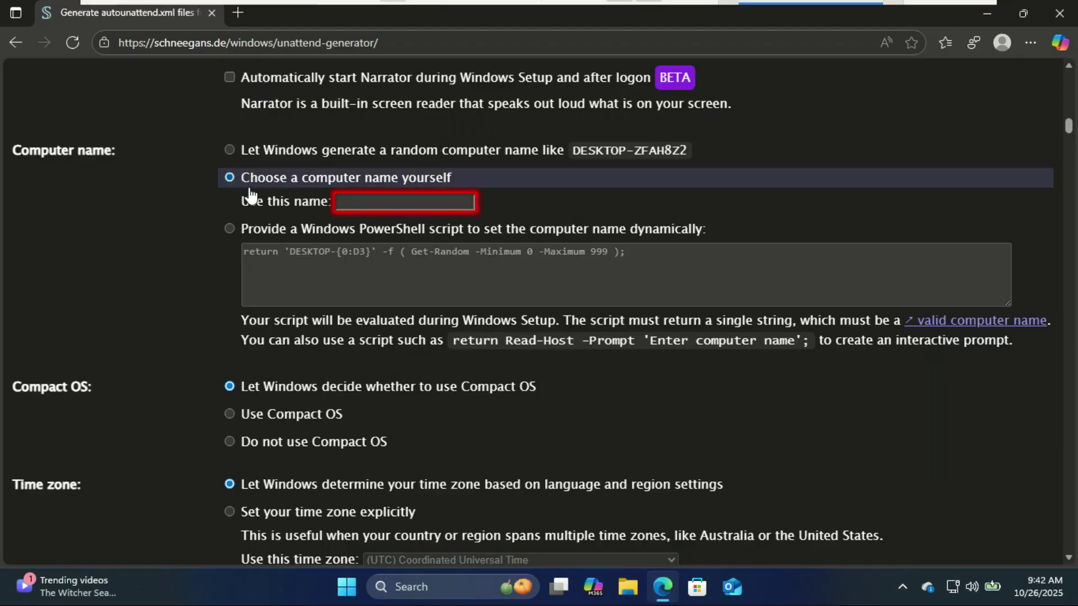
{"action": "left_click", "coordinate": [357, 206]}
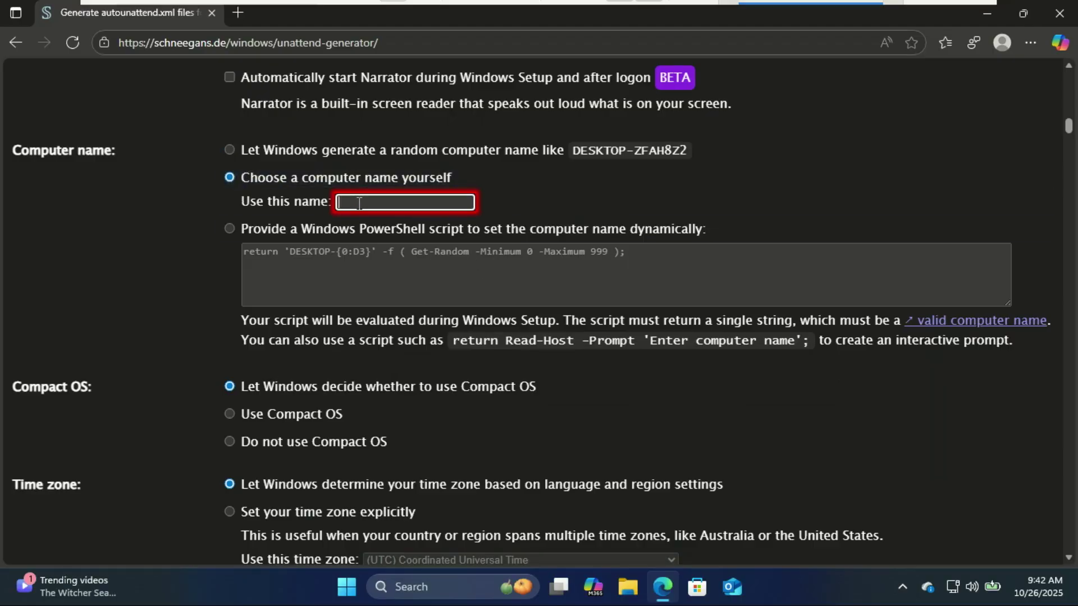
{"action": "type", "text": "zacste"}
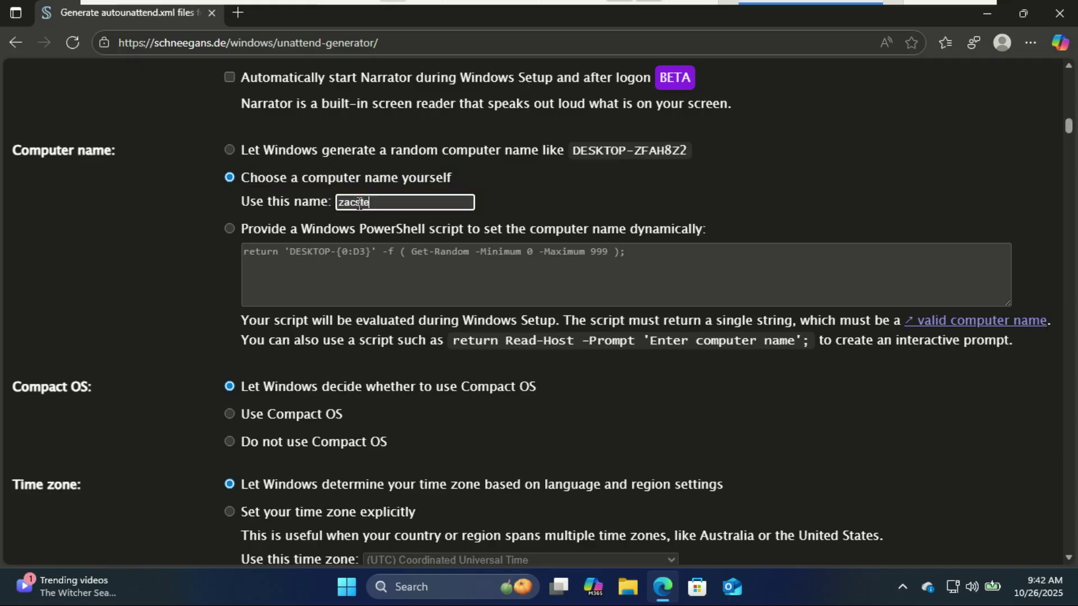
{"action": "type", "text": "ch-pc"}
{"action": "left_click", "coordinate": [1070, 558]}
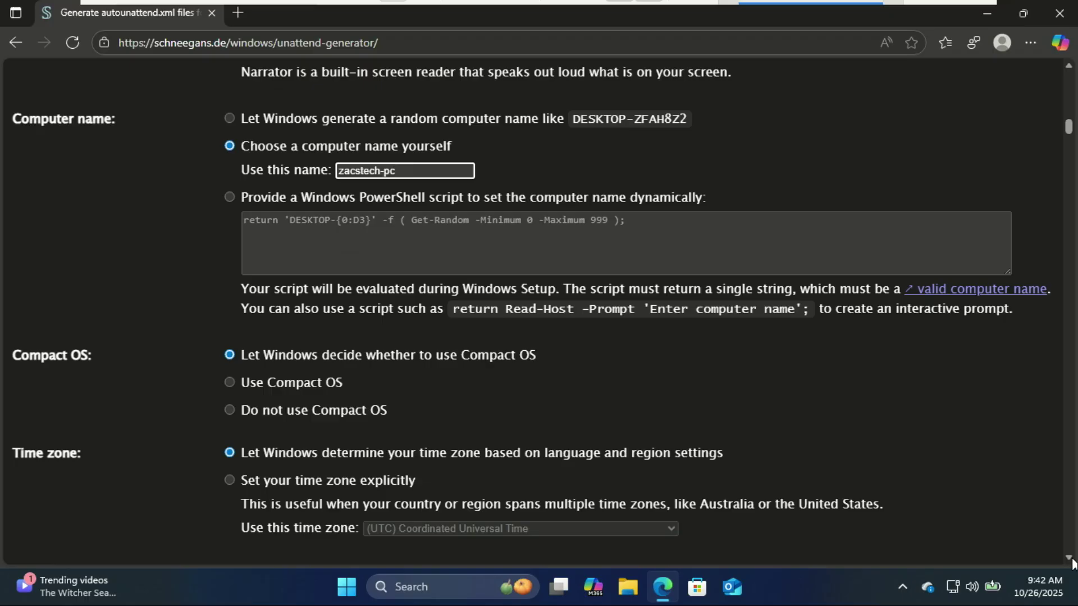
{"action": "left_click_drag", "start_coordinate": [1073, 563], "coordinate": [1073, 563]}
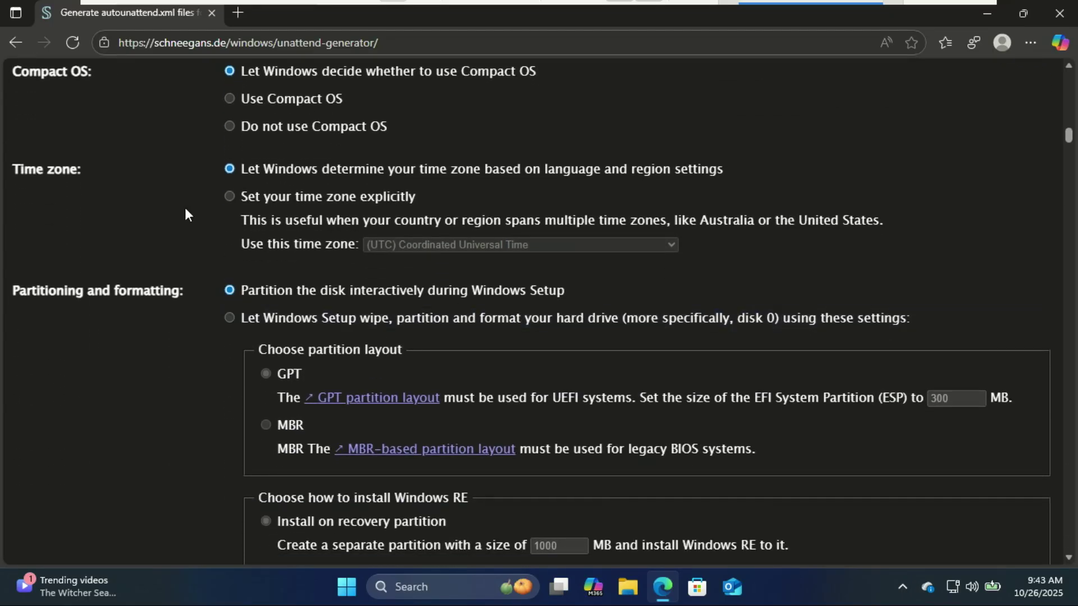
Set the time zone explicitly to (UTC-07:00) Arizona
{"action": "left_click", "coordinate": [229, 196]}
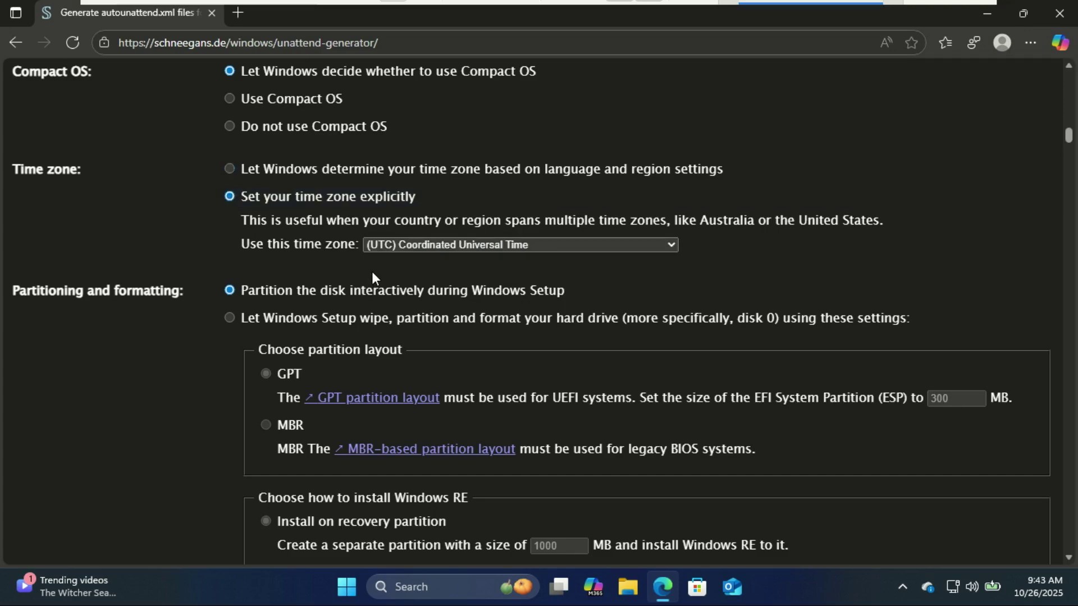
{"action": "left_click", "coordinate": [671, 245]}
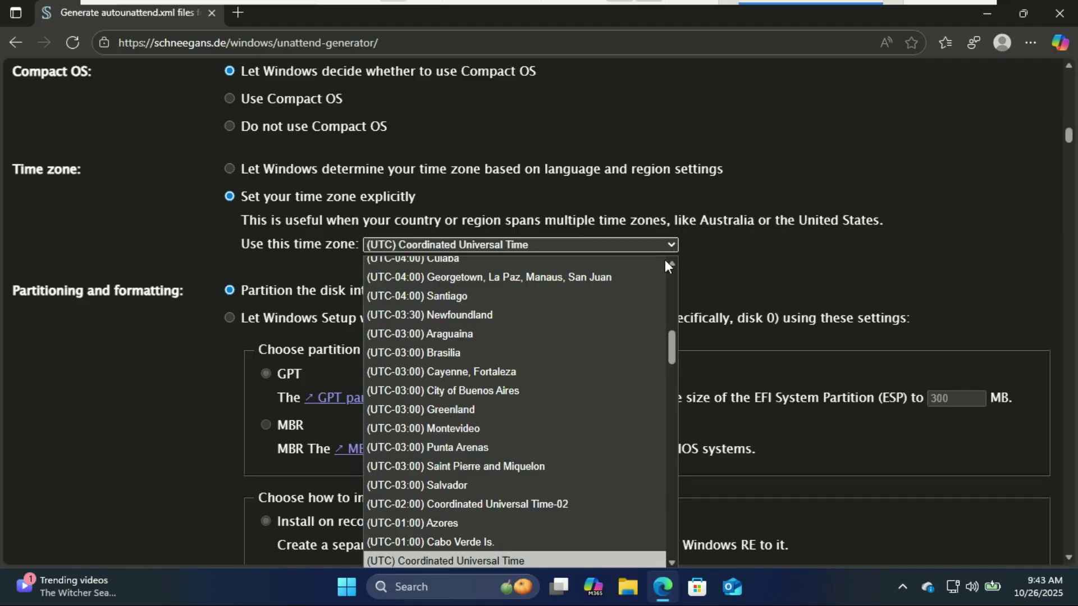
{"action": "left_click_drag", "start_coordinate": [672, 346], "coordinate": [651, 274]}
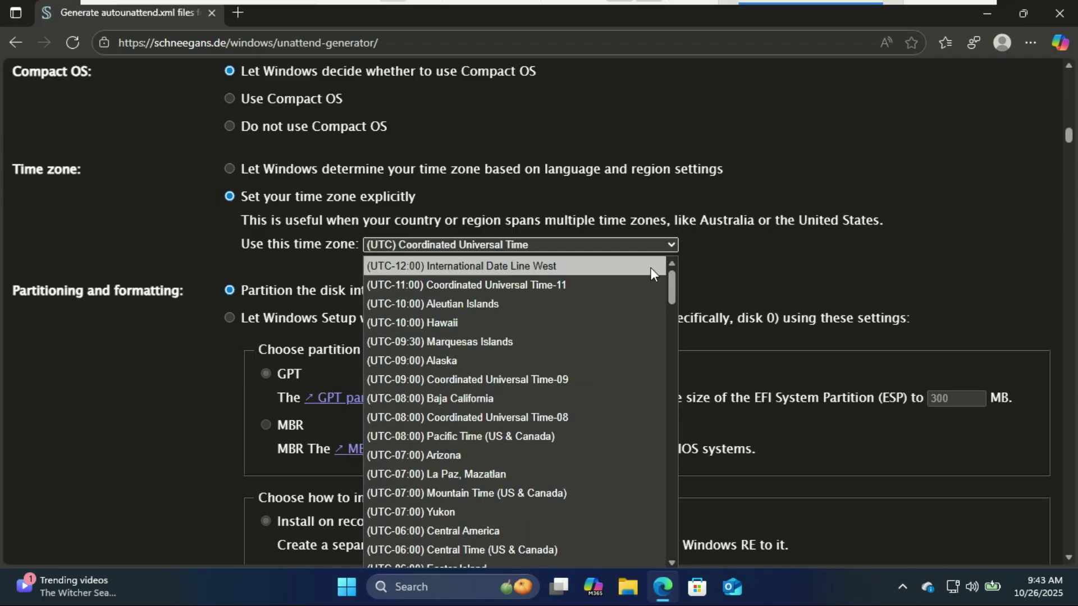
{"action": "left_click", "coordinate": [564, 449]}
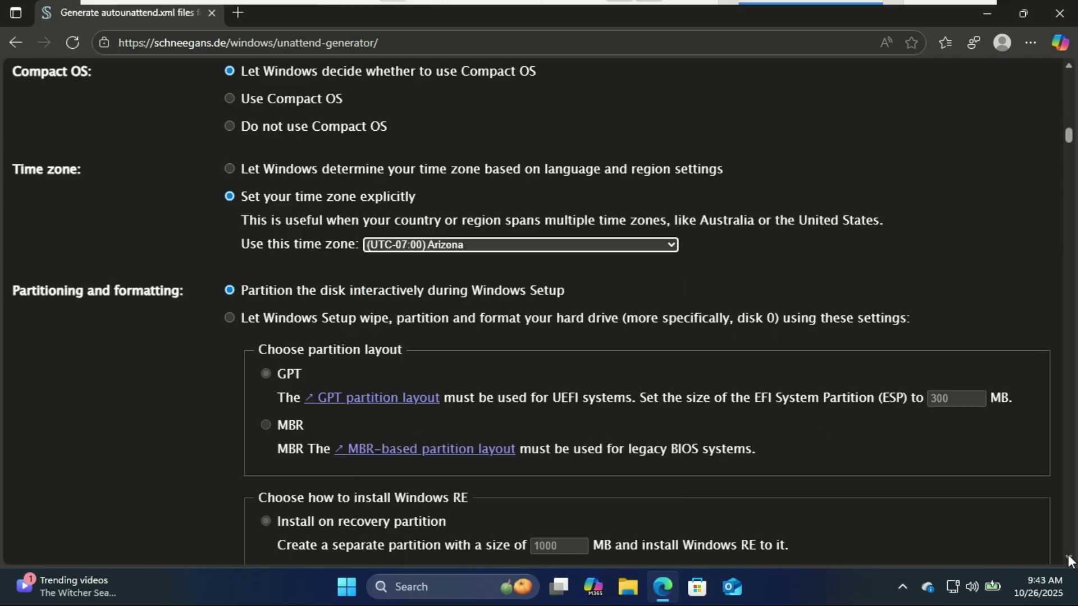
{"action": "scroll", "coordinate": [1068, 560], "scroll_direction": "down", "scroll_amount": 5}
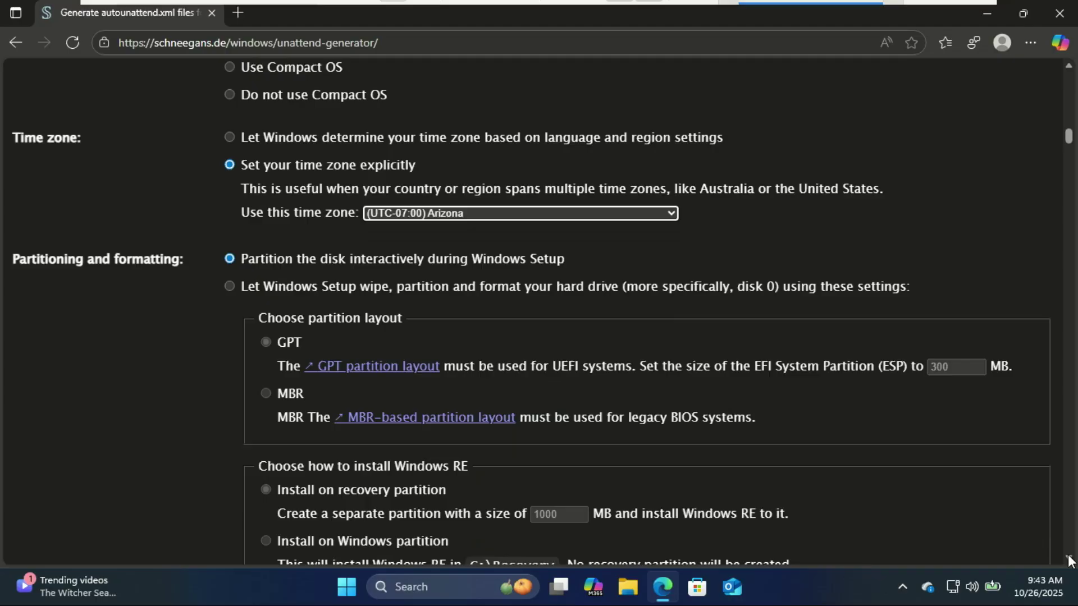
{"action": "scroll", "coordinate": [1073, 563], "scroll_direction": "down", "scroll_amount": 4}
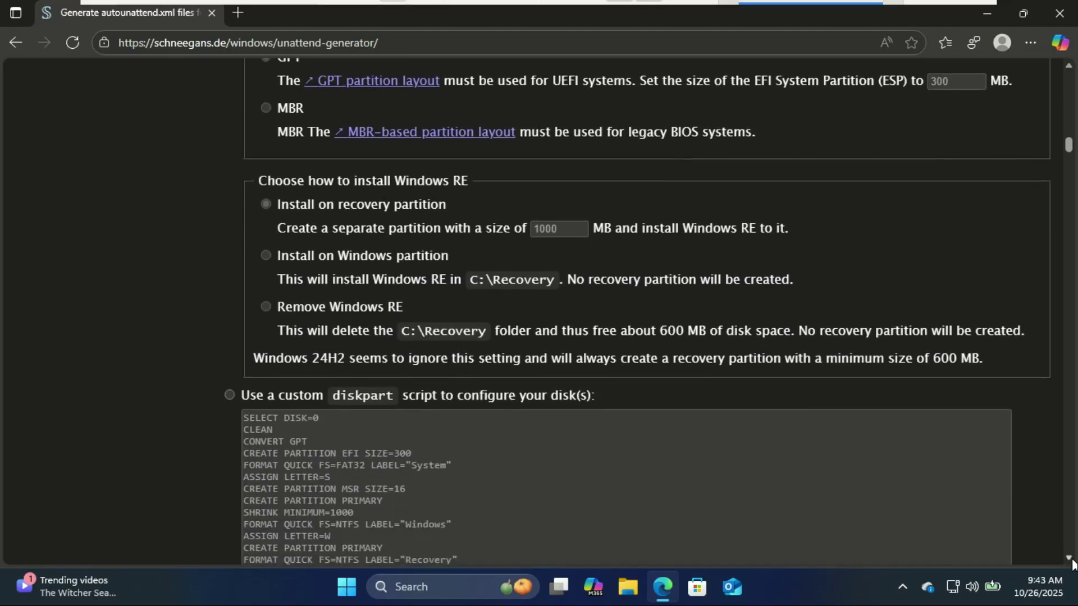
{"action": "scroll", "coordinate": [1073, 564], "scroll_direction": "down", "scroll_amount": 5}
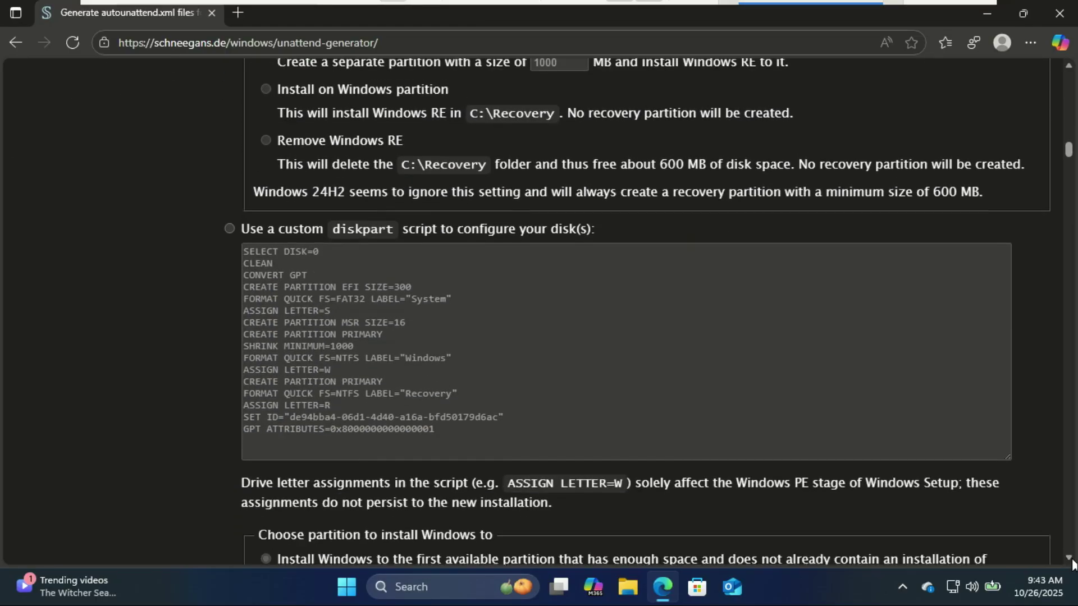
{"action": "scroll", "coordinate": [1073, 563], "scroll_direction": "down", "scroll_amount": 4}
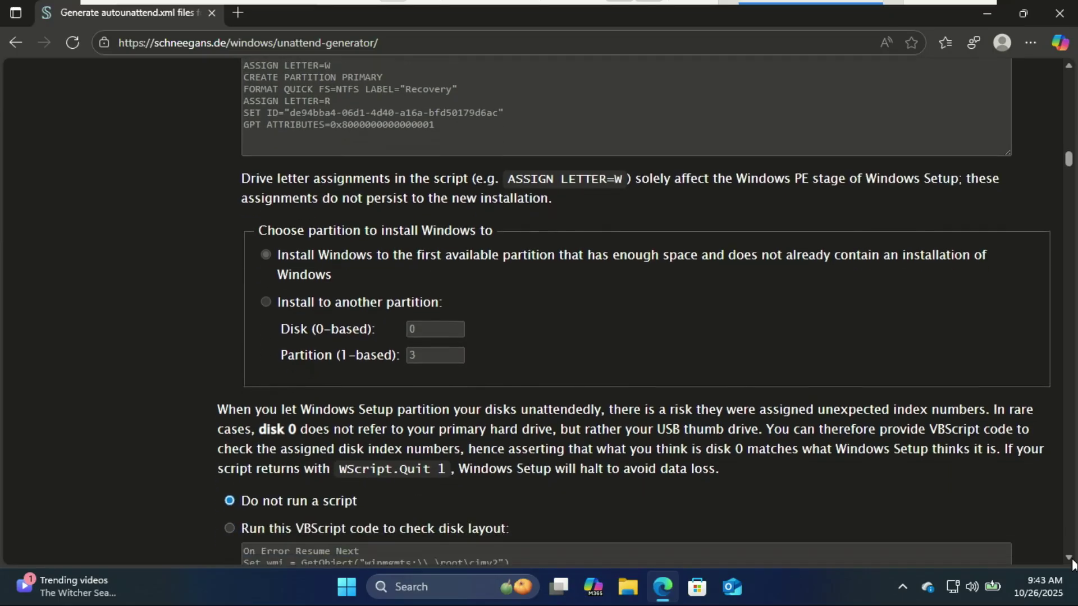
{"action": "scroll", "coordinate": [1072, 563], "scroll_direction": "down", "scroll_amount": 5}
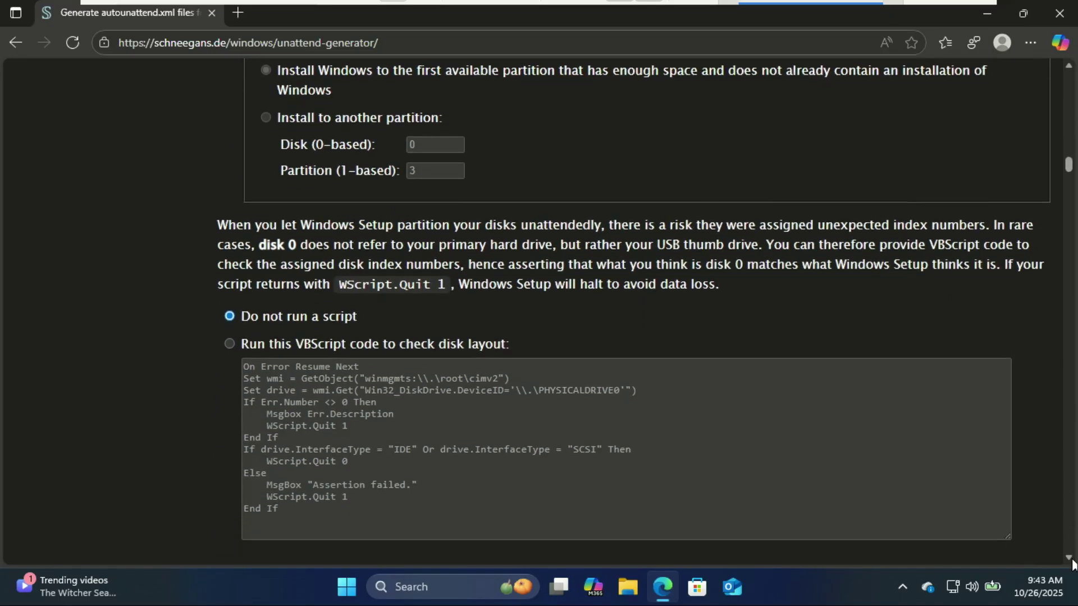
{"action": "scroll", "coordinate": [1072, 563], "scroll_direction": "down", "scroll_amount": 4}
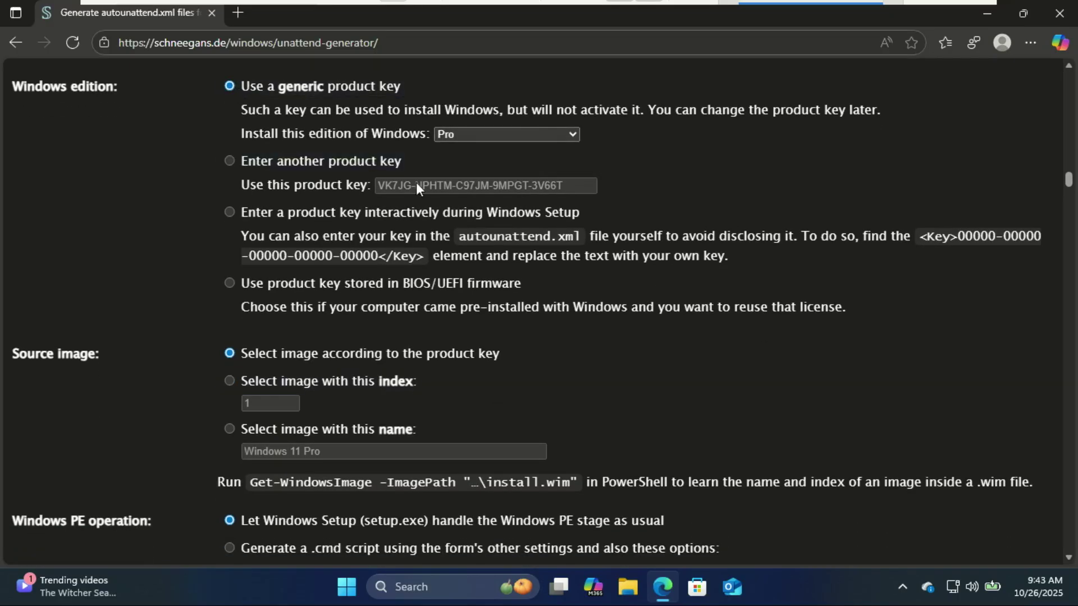
{"action": "left_click", "coordinate": [229, 161]}
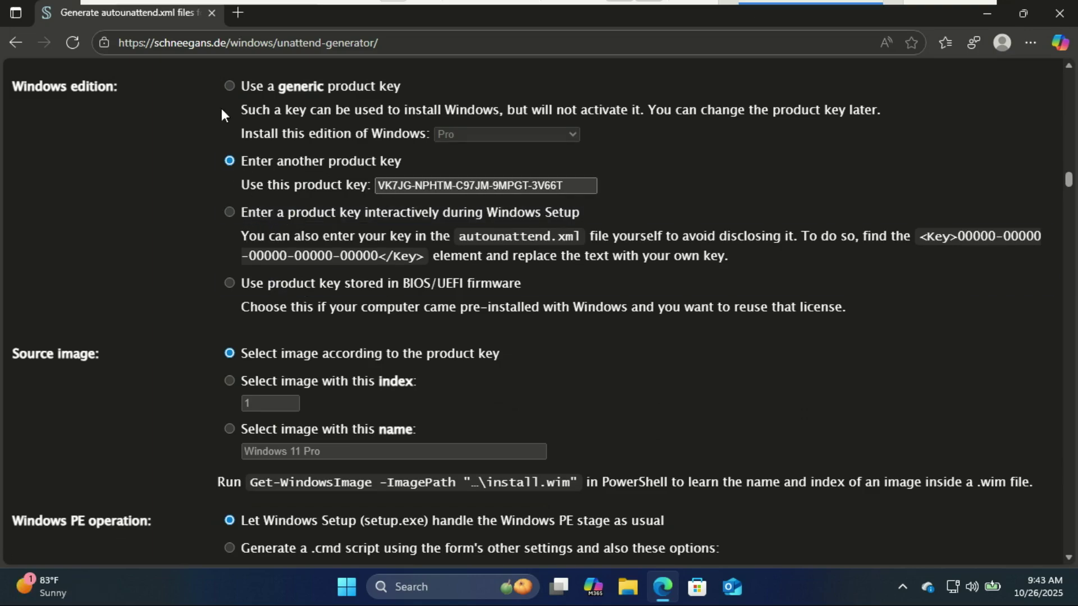
{"action": "left_click", "coordinate": [229, 86]}
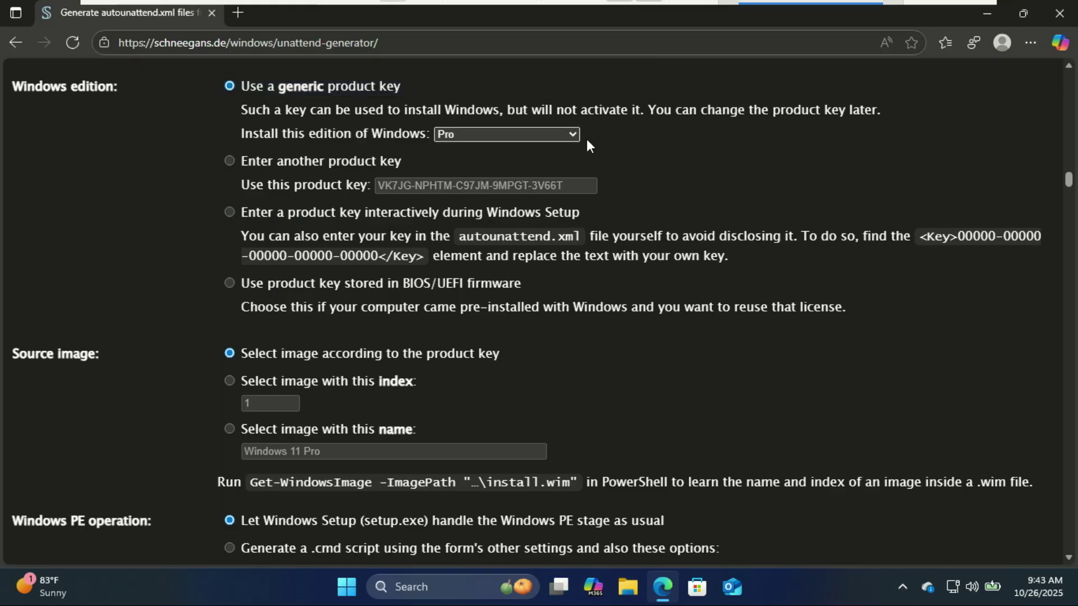
{"action": "scroll", "coordinate": [585, 137], "scroll_direction": "down", "scroll_amount": 3}
{"action": "scroll", "coordinate": [1073, 560], "scroll_direction": "down", "scroll_amount": 5}
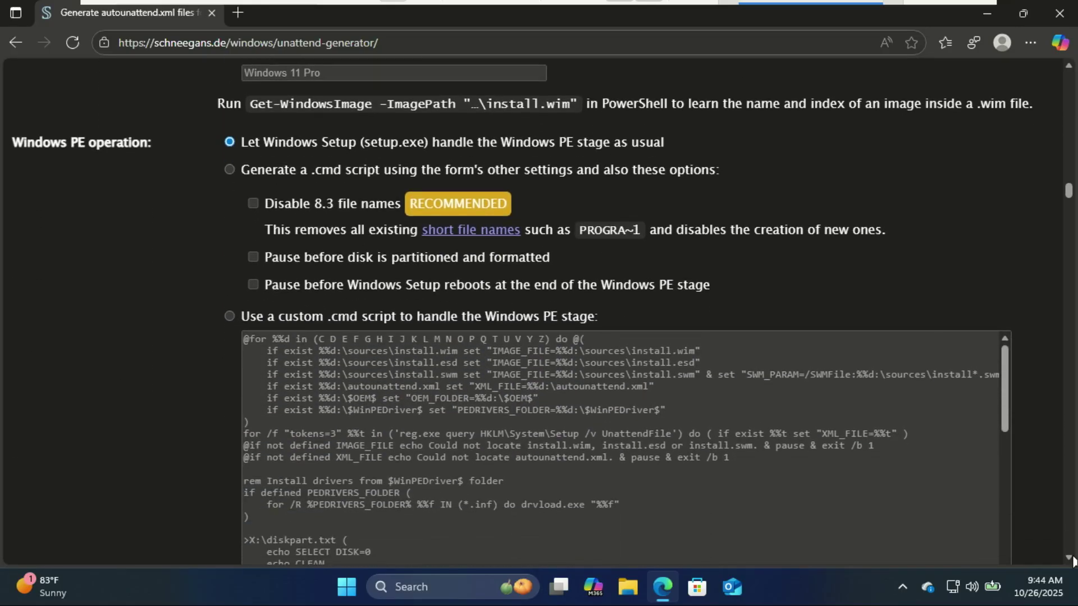
Delete the 'User' account and rename the 'Admin' account to the owner's name
{"action": "scroll", "coordinate": [1072, 560], "scroll_direction": "down", "scroll_amount": 5}
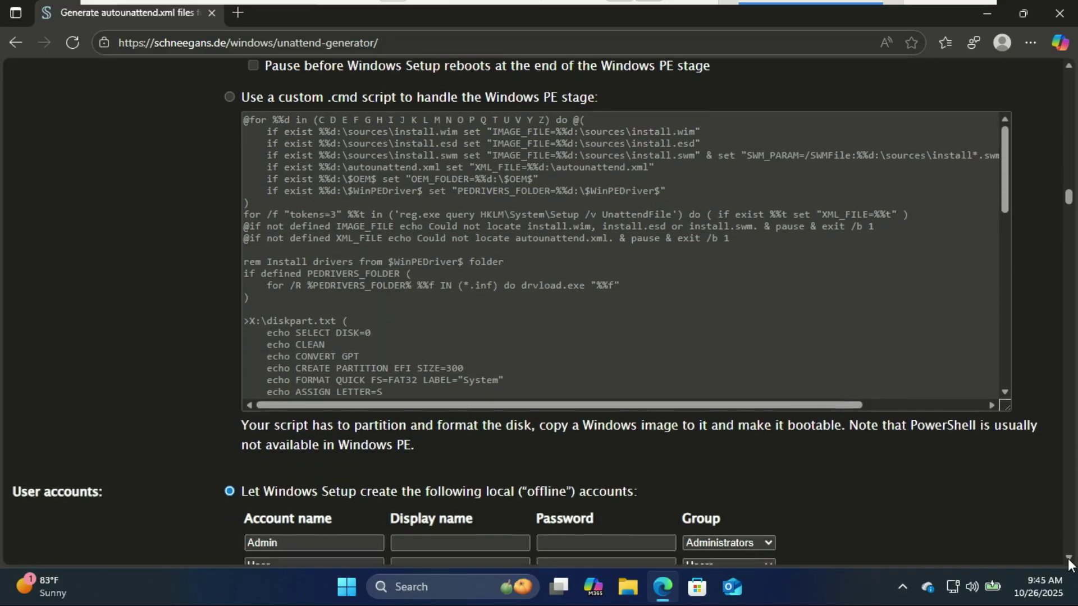
{"action": "scroll", "coordinate": [1070, 562], "scroll_direction": "down", "scroll_amount": 3}
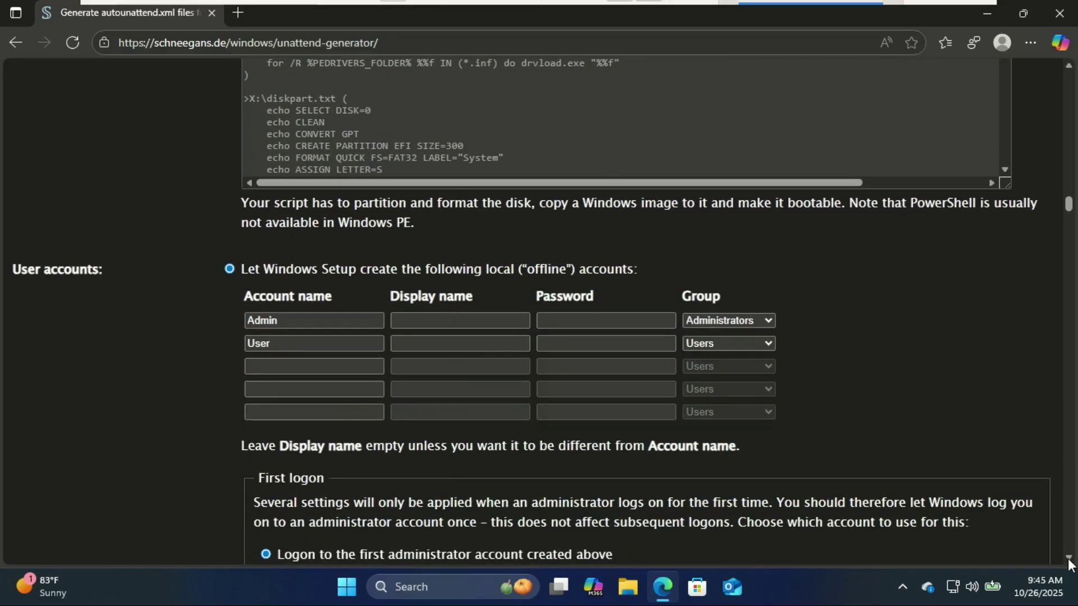
{"action": "left_click_drag", "start_coordinate": [290, 344], "coordinate": [221, 335]}
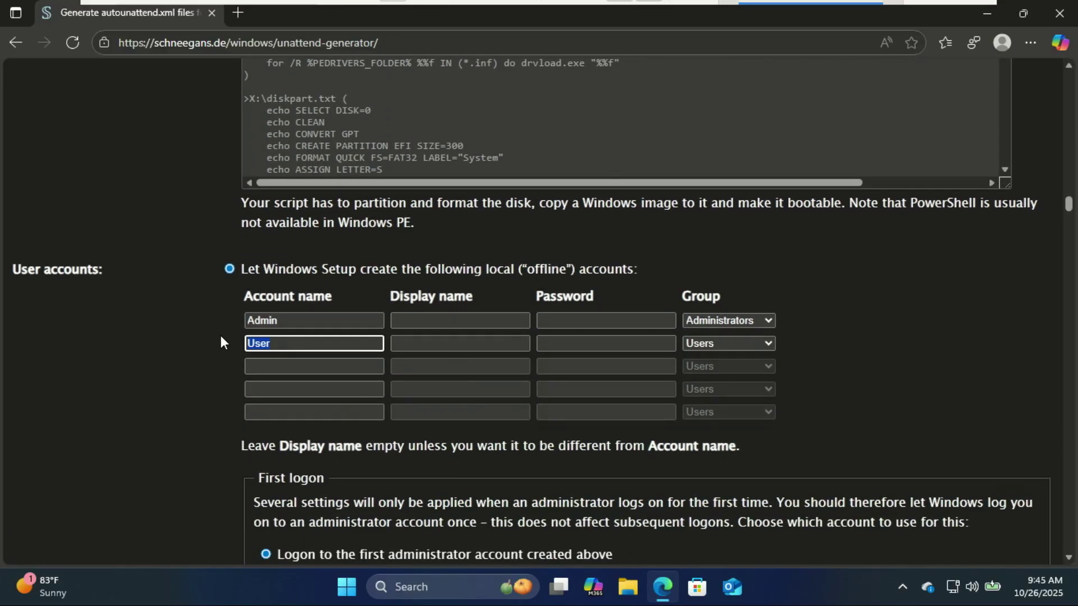
{"action": "key", "text": "BackSpace"}
{"action": "left_click_drag", "start_coordinate": [302, 320], "coordinate": [220, 313]}
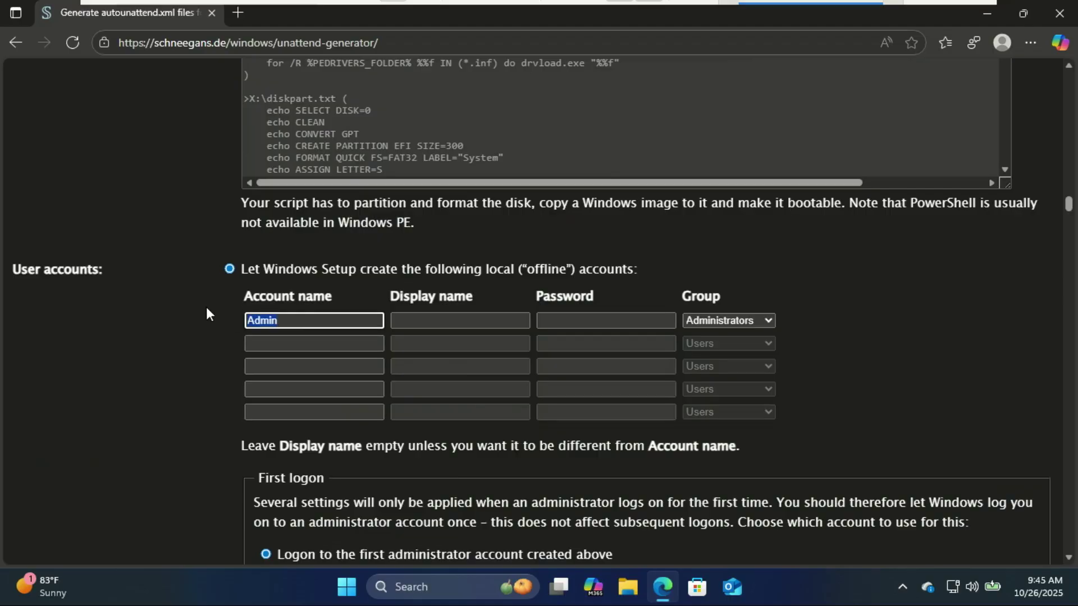
{"action": "type", "text": "zack"}
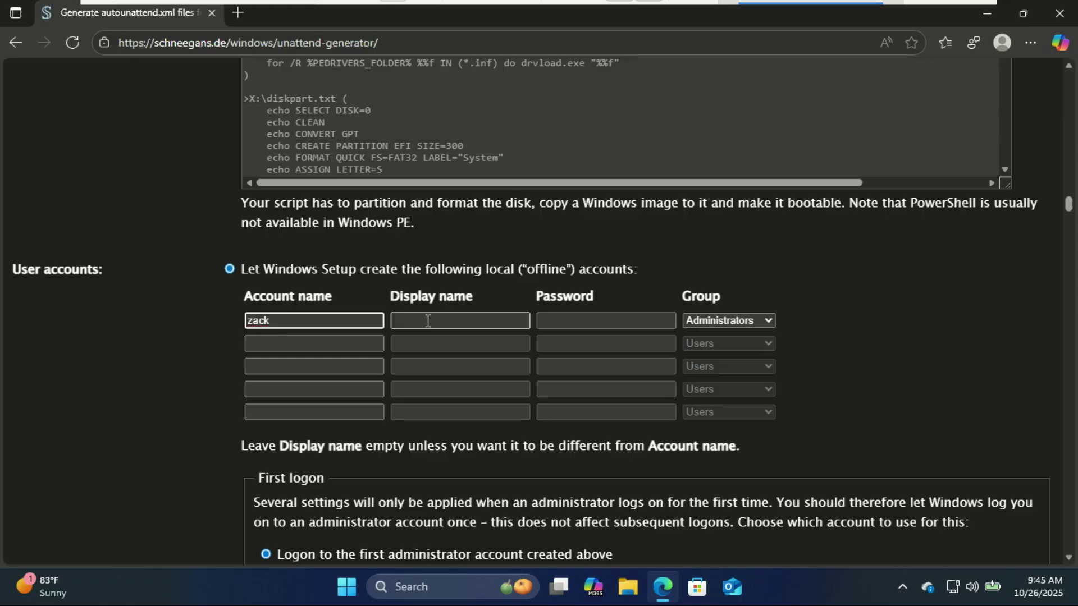
{"action": "left_click", "coordinate": [564, 328]}
{"action": "left_click", "coordinate": [1068, 558]}
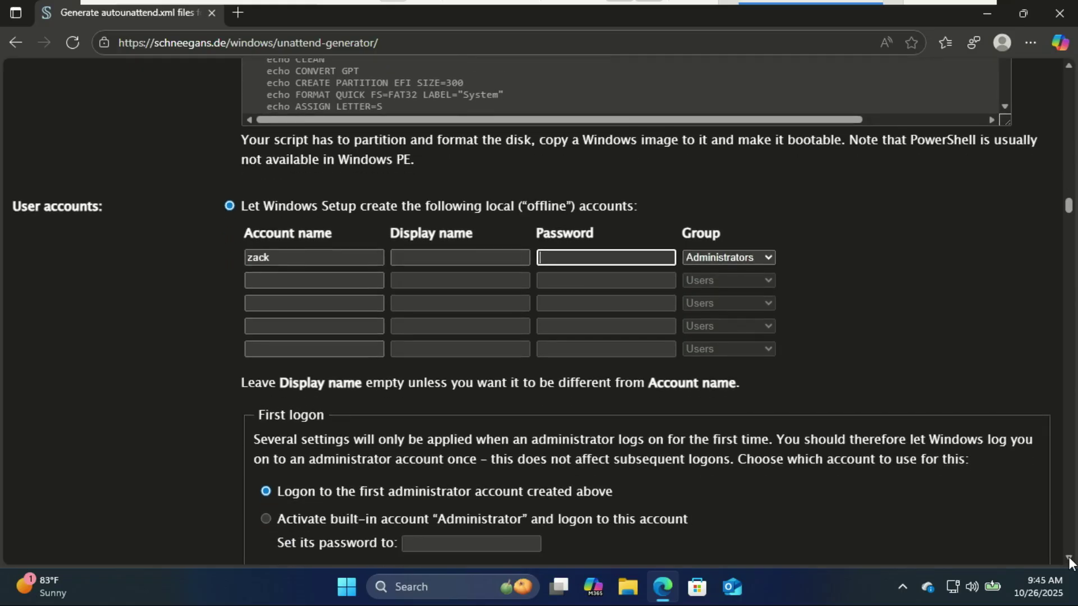
{"action": "scroll", "coordinate": [1070, 561], "scroll_direction": "down", "scroll_amount": 4}
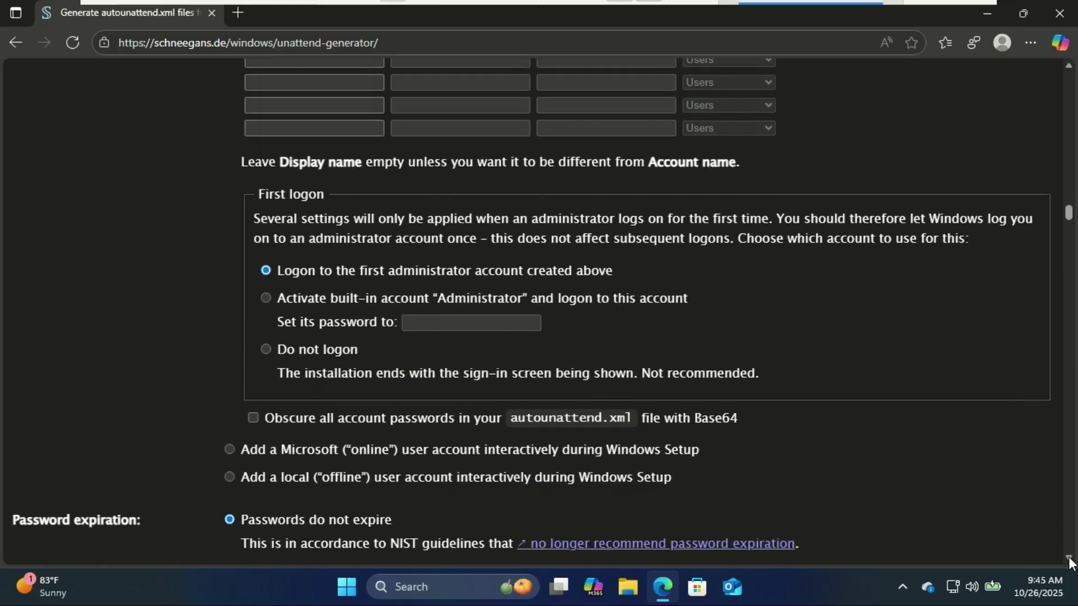
{"action": "scroll", "coordinate": [1070, 561], "scroll_direction": "down", "scroll_amount": 4}
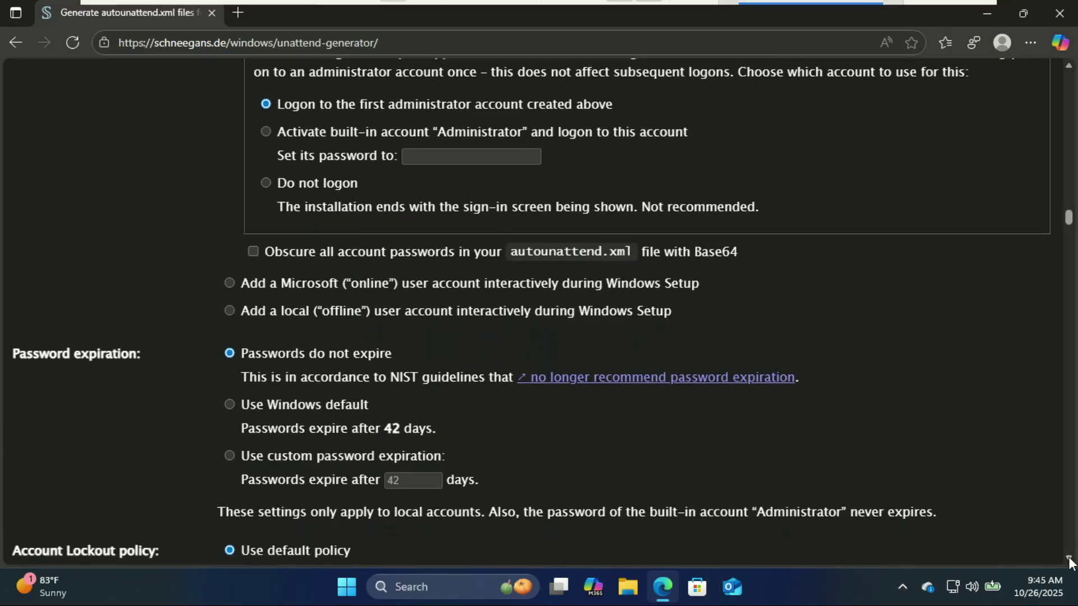
{"action": "scroll", "coordinate": [1070, 562], "scroll_direction": "down", "scroll_amount": 3}
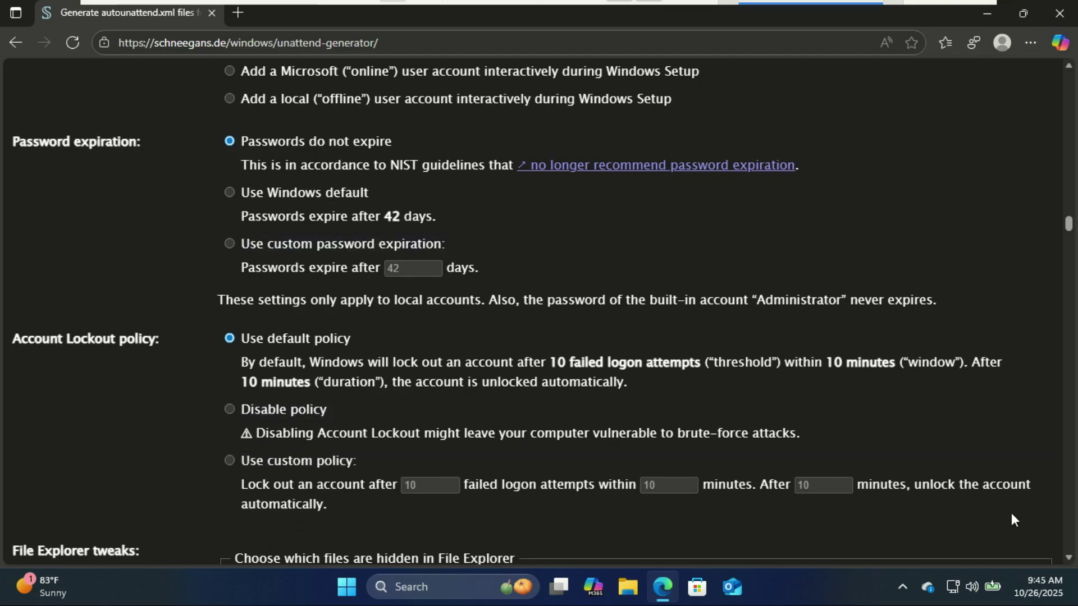
Enable the classic context menu in Windows 11
{"action": "scroll", "coordinate": [1066, 557], "scroll_direction": "down", "scroll_amount": 5}
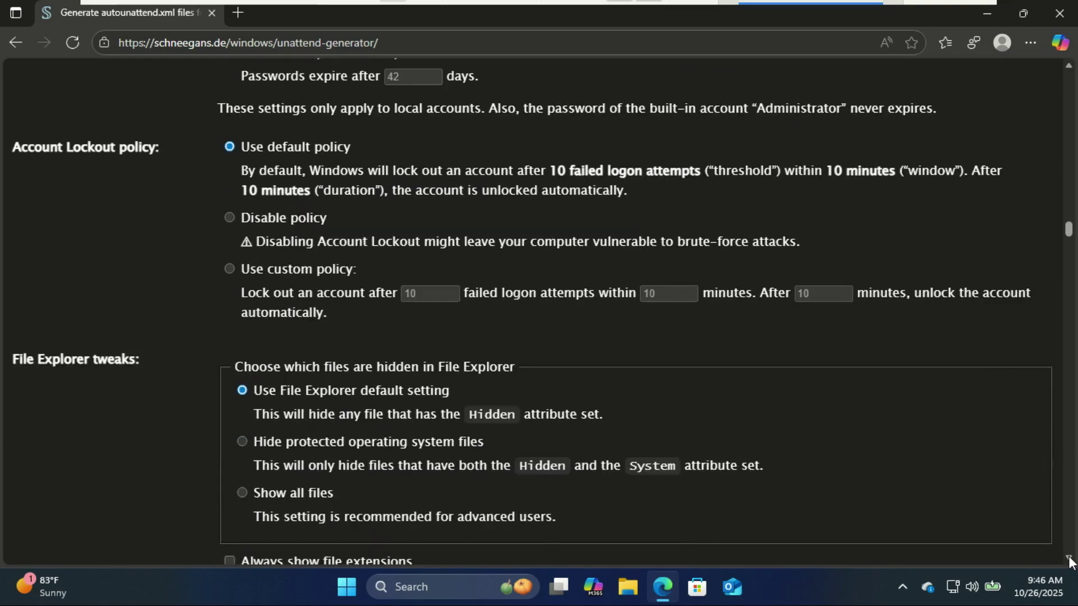
{"action": "scroll", "coordinate": [1069, 561], "scroll_direction": "down", "scroll_amount": 3}
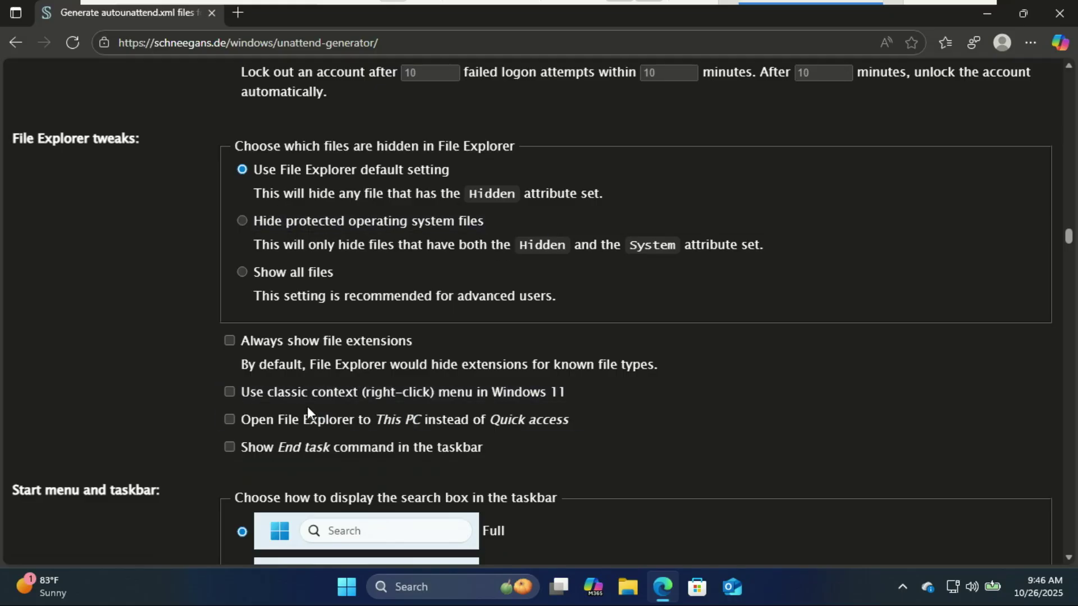
{"action": "left_click", "coordinate": [230, 392]}
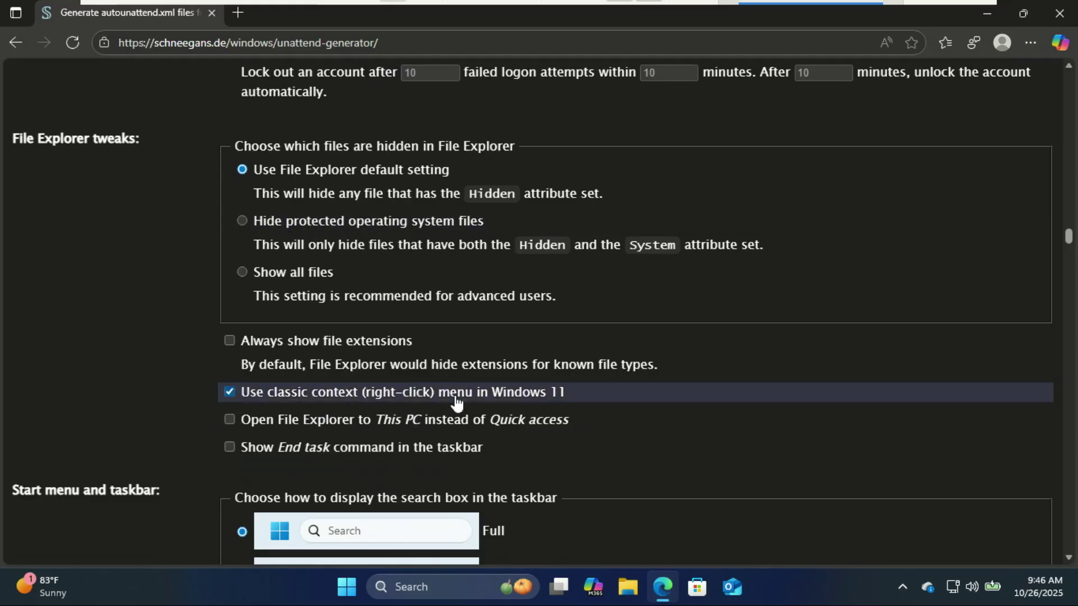
Choose 'Skip Wi-Fi configuration' in the WLAN / Wi-Fi setup section
{"action": "scroll", "coordinate": [457, 438], "scroll_direction": "down", "scroll_amount": 5}
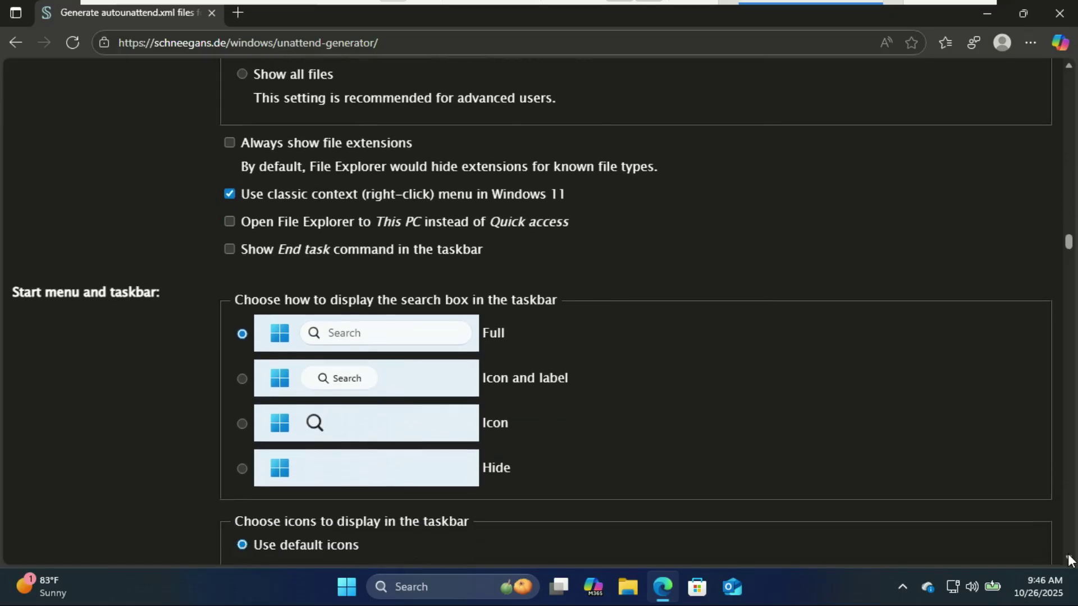
{"action": "left_click", "coordinate": [1069, 558]}
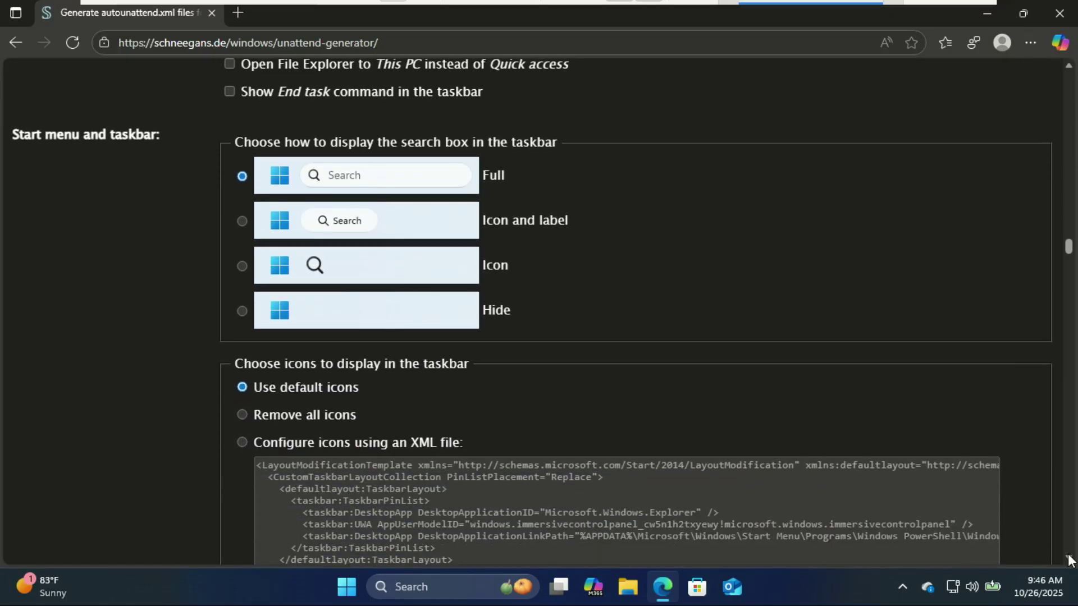
{"action": "left_click", "coordinate": [1069, 559]}
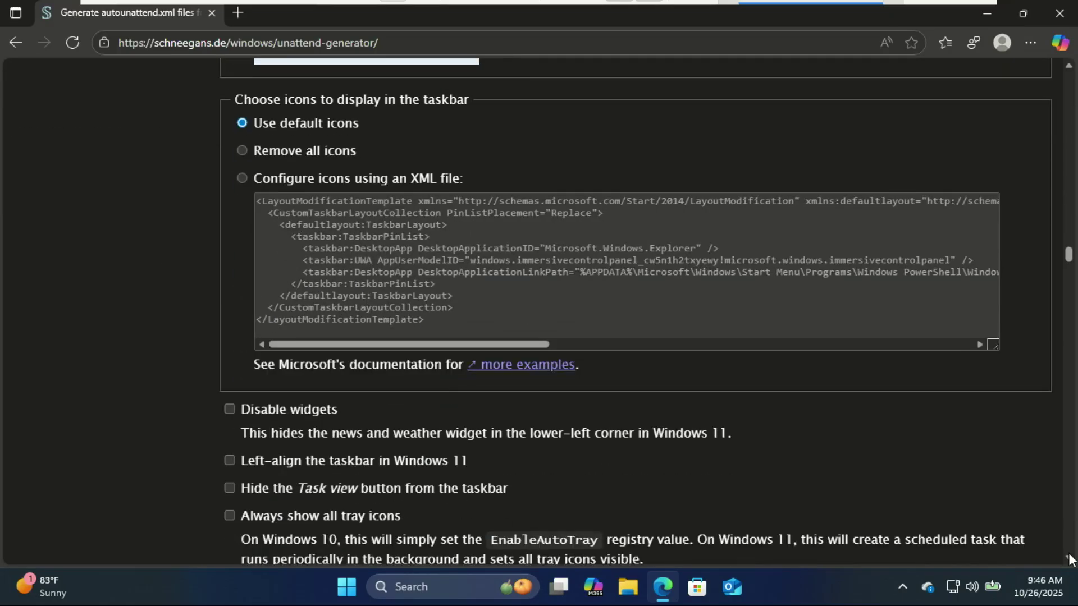
{"action": "left_click", "coordinate": [1068, 558]}
{"action": "scroll", "coordinate": [584, 319], "scroll_direction": "down", "scroll_amount": 10}
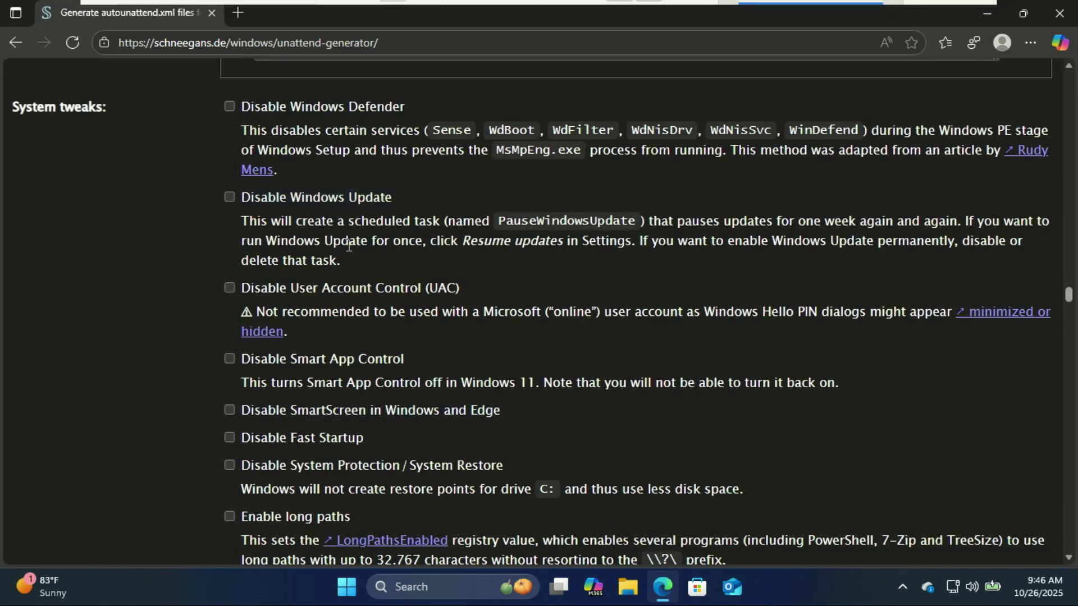
{"action": "left_click", "coordinate": [1070, 558]}
{"action": "left_click", "coordinate": [1069, 559]}
{"action": "left_click", "coordinate": [1069, 559]}
{"action": "scroll", "coordinate": [524, 197], "scroll_direction": "down", "scroll_amount": 15}
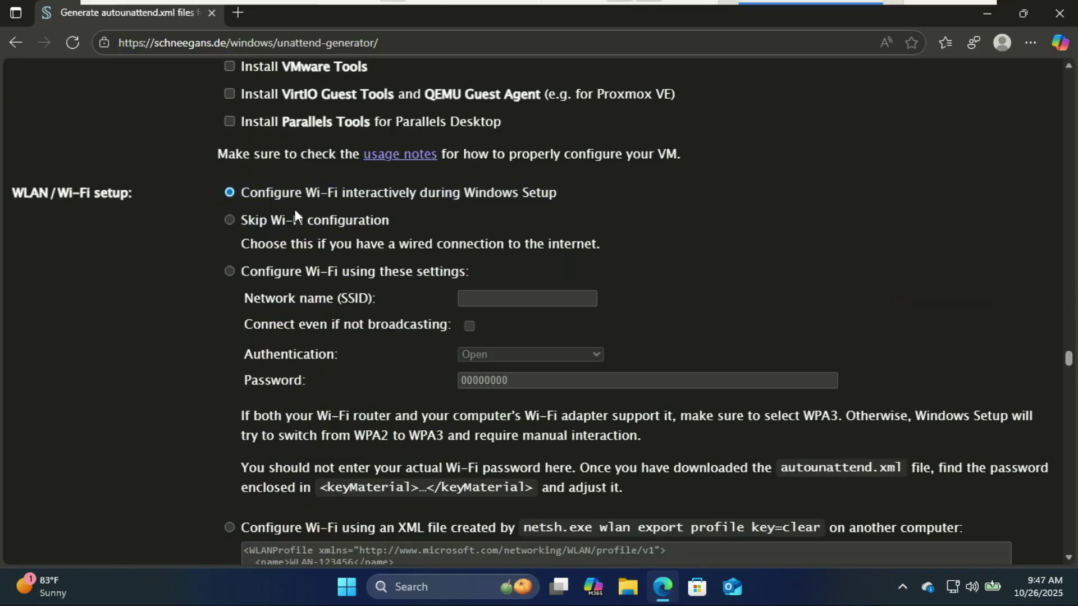
{"action": "left_click", "coordinate": [230, 220]}
{"action": "scroll", "coordinate": [1071, 566], "scroll_direction": "down", "scroll_amount": 1}
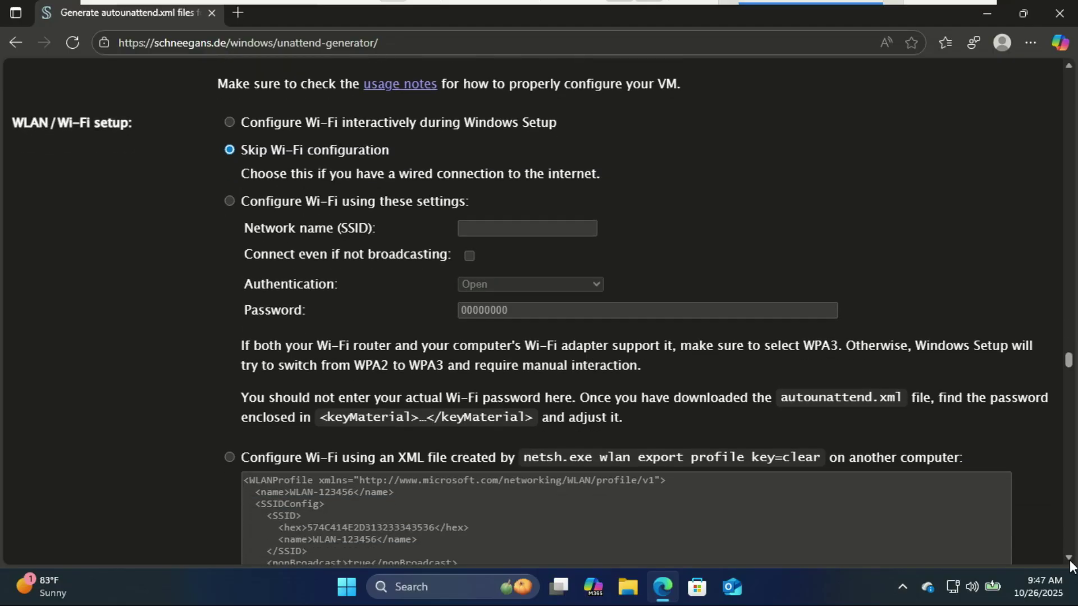
{"action": "scroll", "coordinate": [1071, 566], "scroll_direction": "down", "scroll_amount": 20}
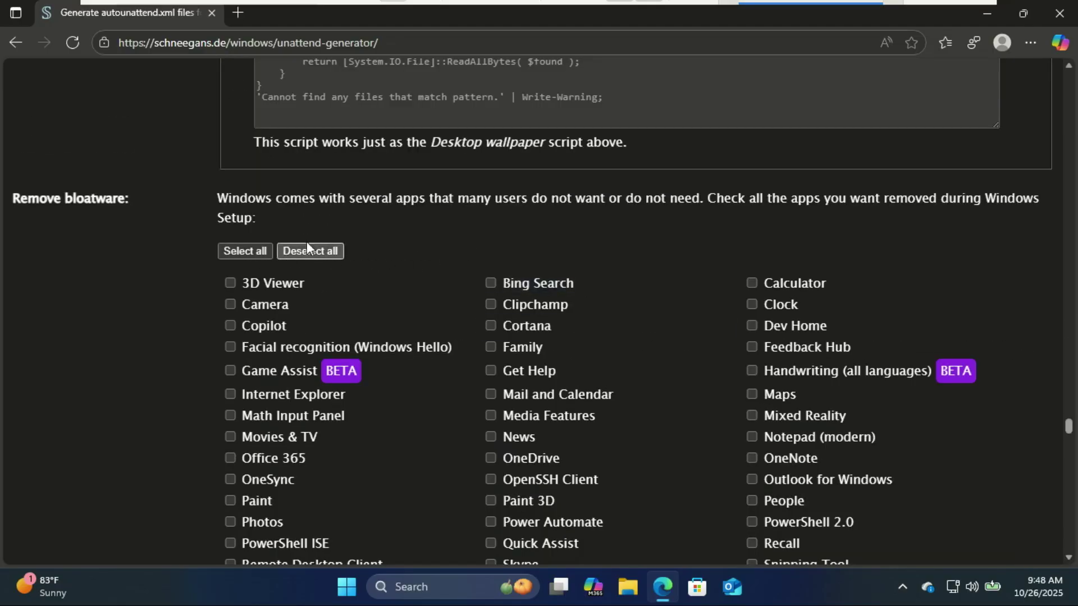
{"action": "left_click", "coordinate": [245, 251]}
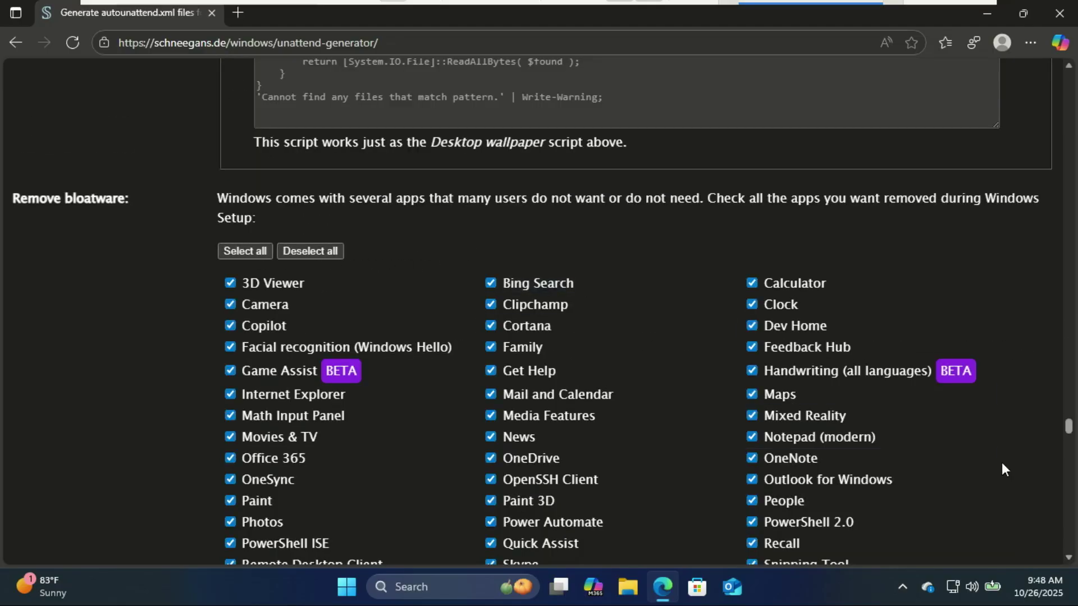
{"action": "left_click", "coordinate": [300, 251]}
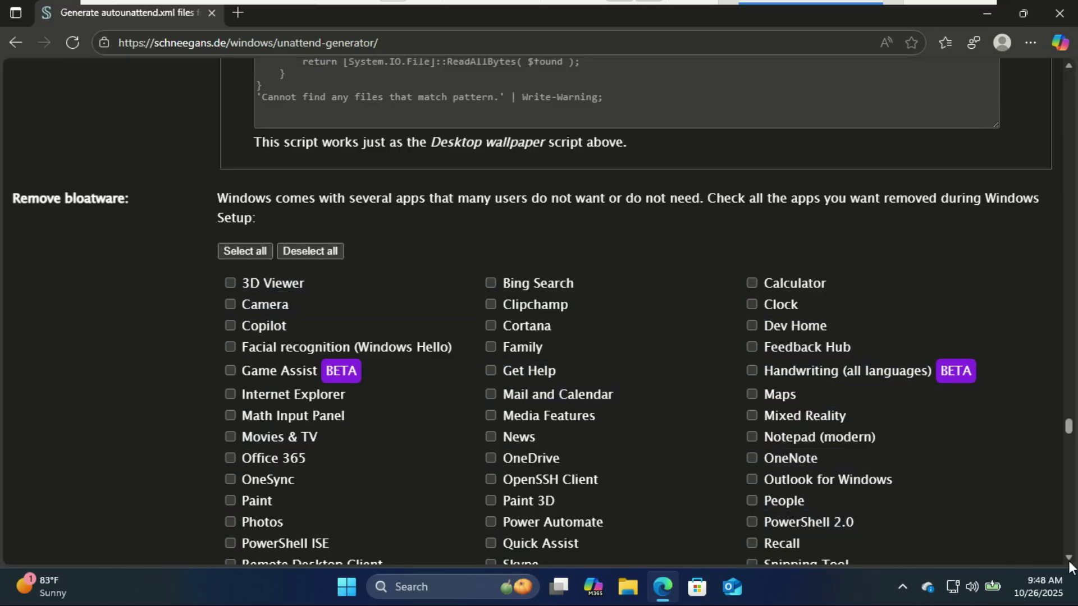
{"action": "scroll", "coordinate": [1068, 559], "scroll_direction": "down", "scroll_amount": 8}
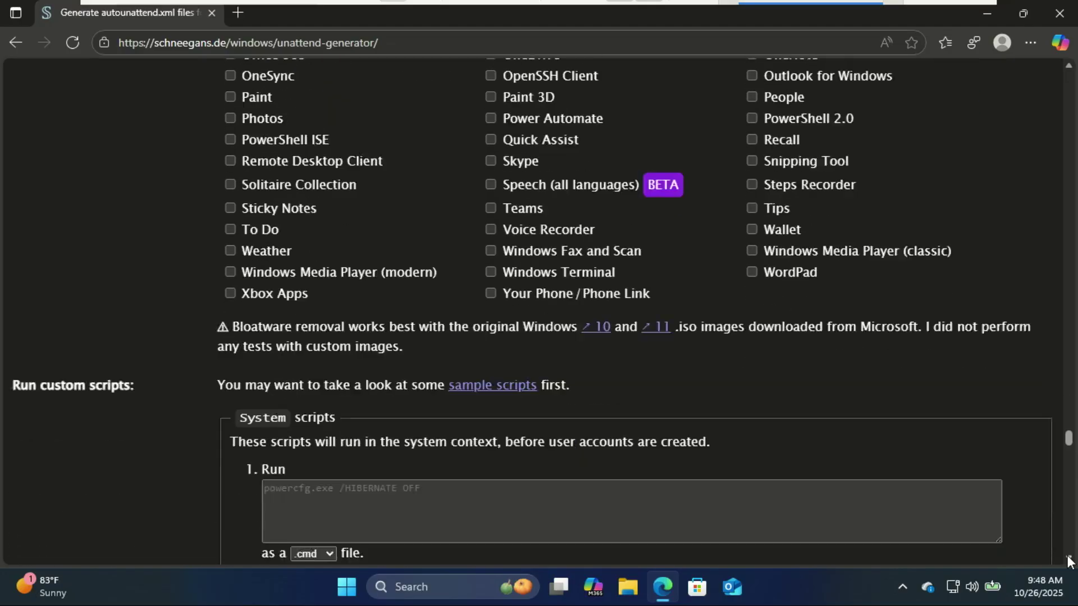
{"action": "scroll", "coordinate": [1068, 559], "scroll_direction": "down", "scroll_amount": 9}
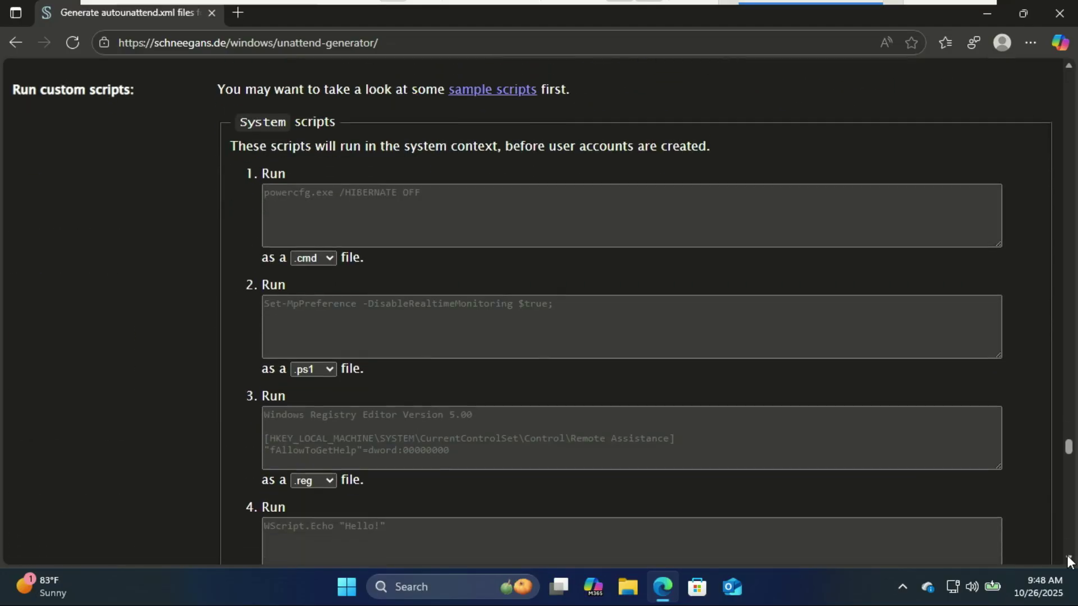
{"action": "scroll", "coordinate": [1068, 560], "scroll_direction": "down", "scroll_amount": 4}
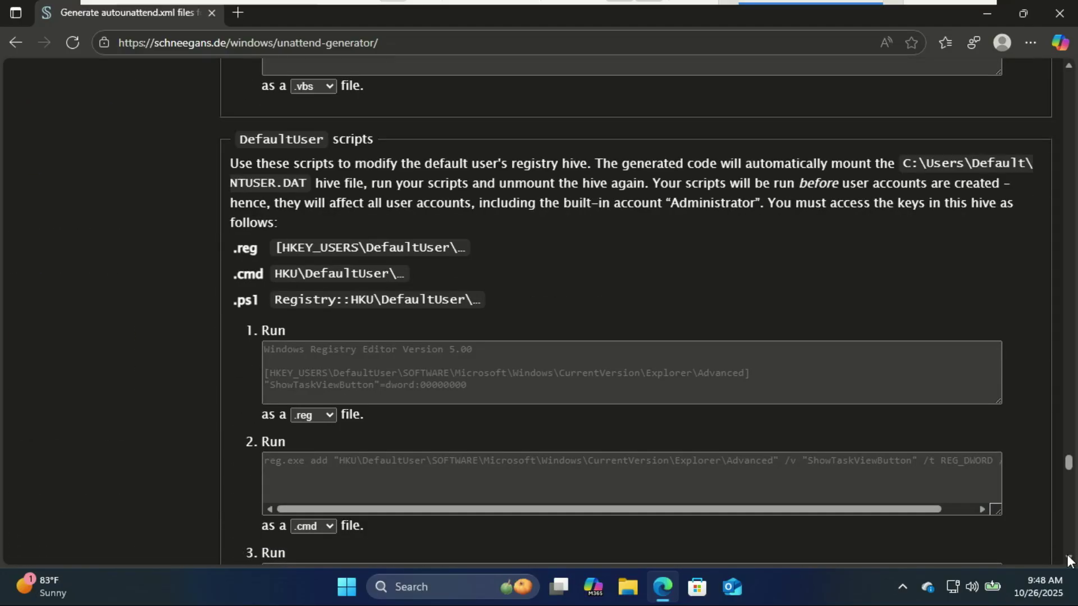
{"action": "scroll", "coordinate": [1069, 560], "scroll_direction": "down", "scroll_amount": 8}
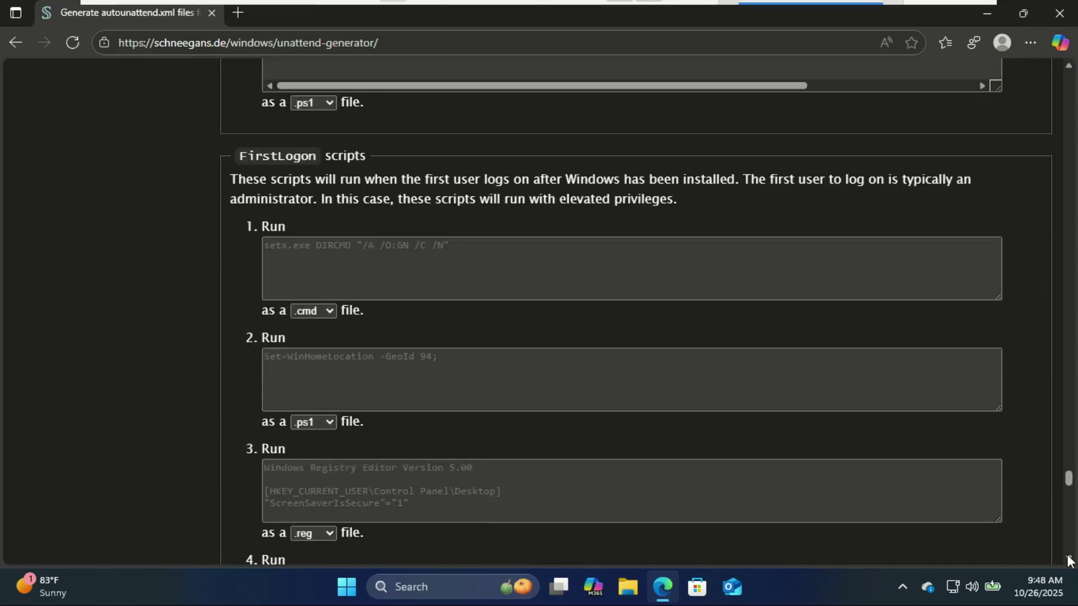
{"action": "scroll", "coordinate": [1069, 560], "scroll_direction": "down", "scroll_amount": 8}
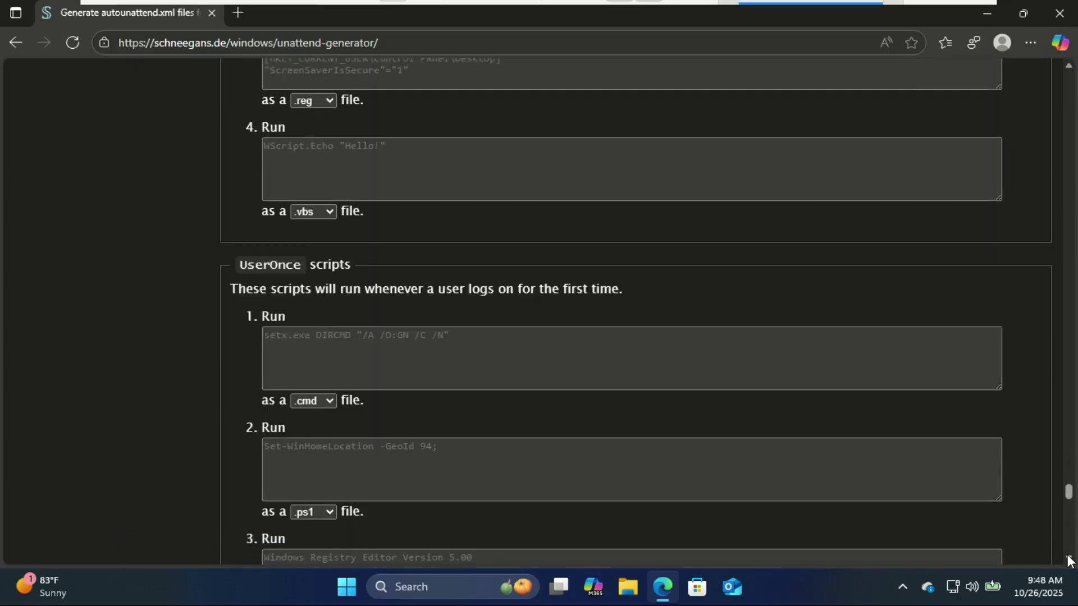
{"action": "scroll", "coordinate": [1068, 560], "scroll_direction": "down", "scroll_amount": 6}
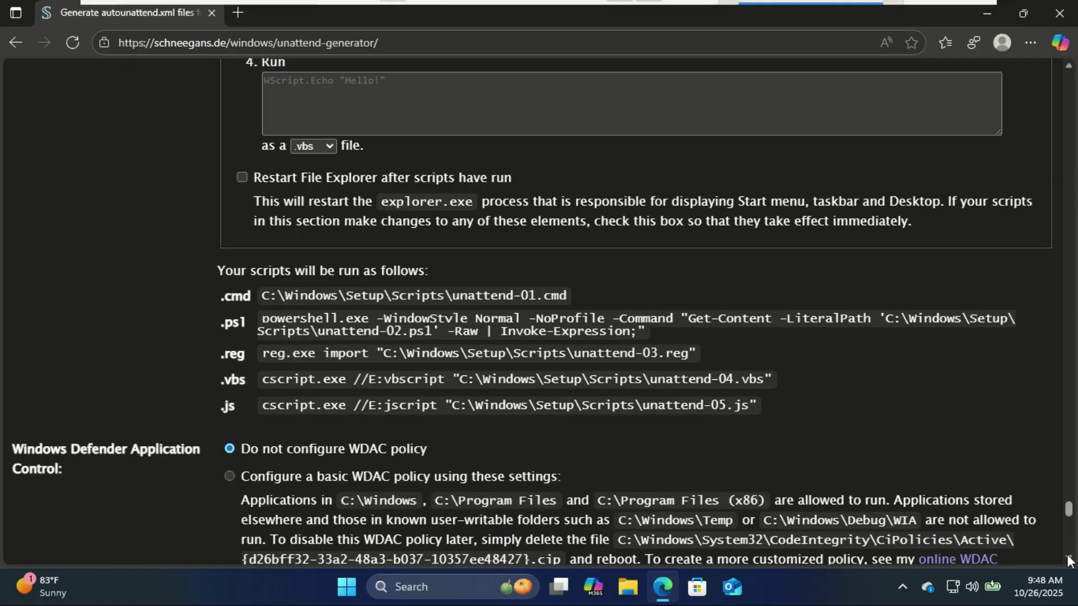
{"action": "scroll", "coordinate": [1068, 560], "scroll_direction": "down", "scroll_amount": 5}
{"action": "scroll", "coordinate": [1069, 560], "scroll_direction": "down", "scroll_amount": 10}
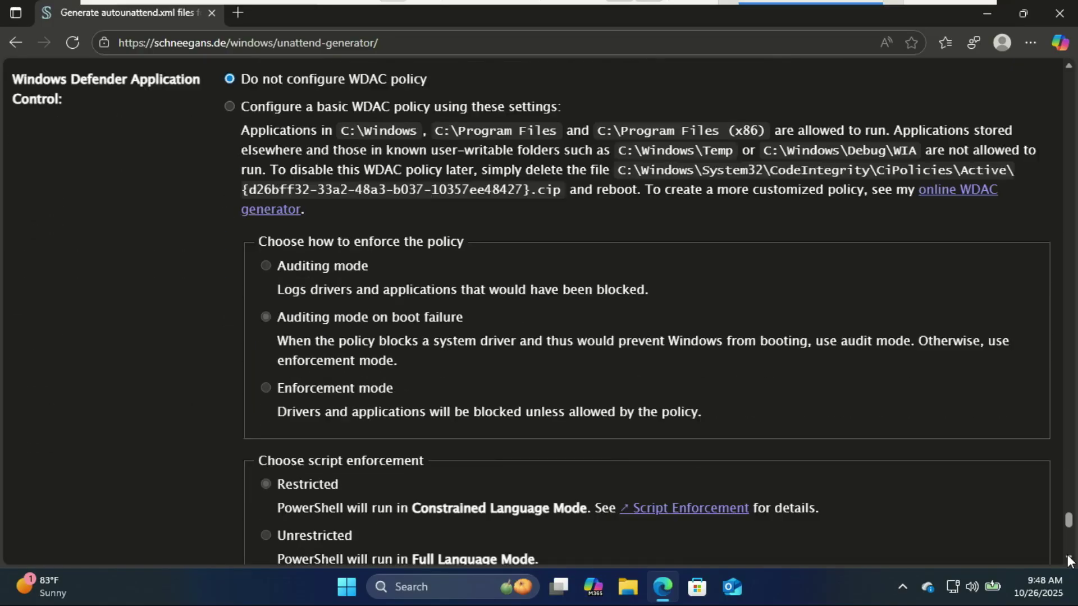
{"action": "scroll", "coordinate": [1068, 560], "scroll_direction": "down", "scroll_amount": 6}
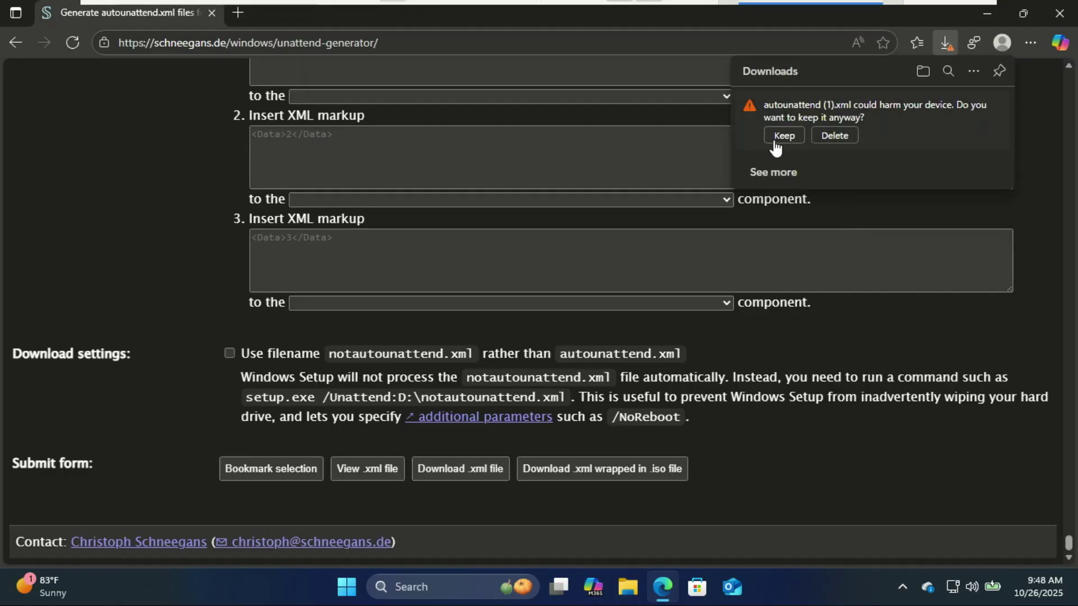
Close the Edge window showing the generator page
{"action": "left_click", "coordinate": [1059, 13]}
Copy the autounattend file from the Downloads folder in File Explorer
{"action": "left_click", "coordinate": [627, 586]}
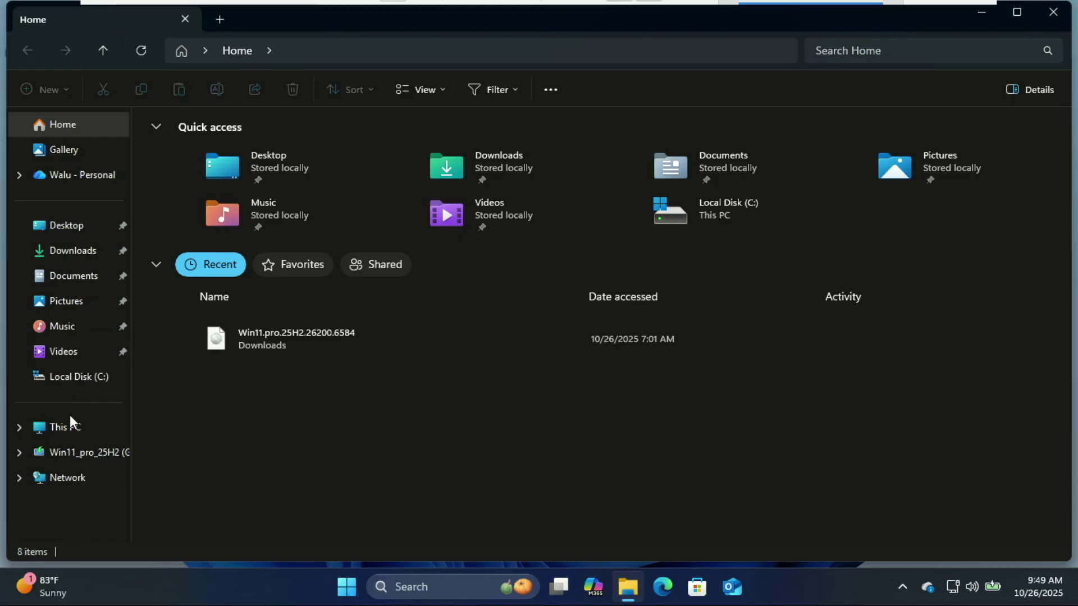
{"action": "left_click", "coordinate": [62, 253]}
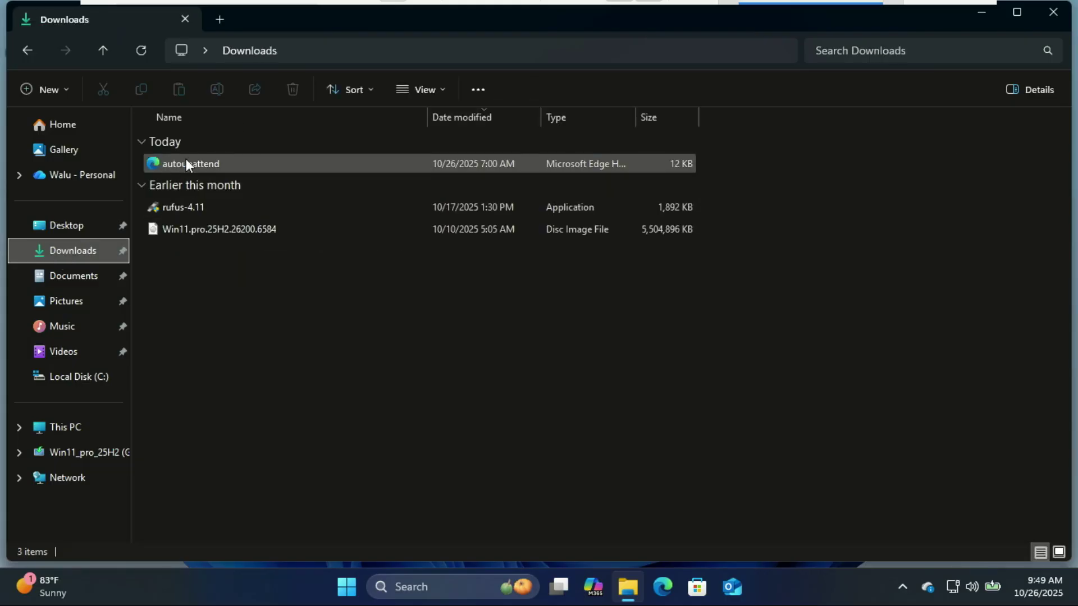
{"action": "left_click", "coordinate": [178, 164]}
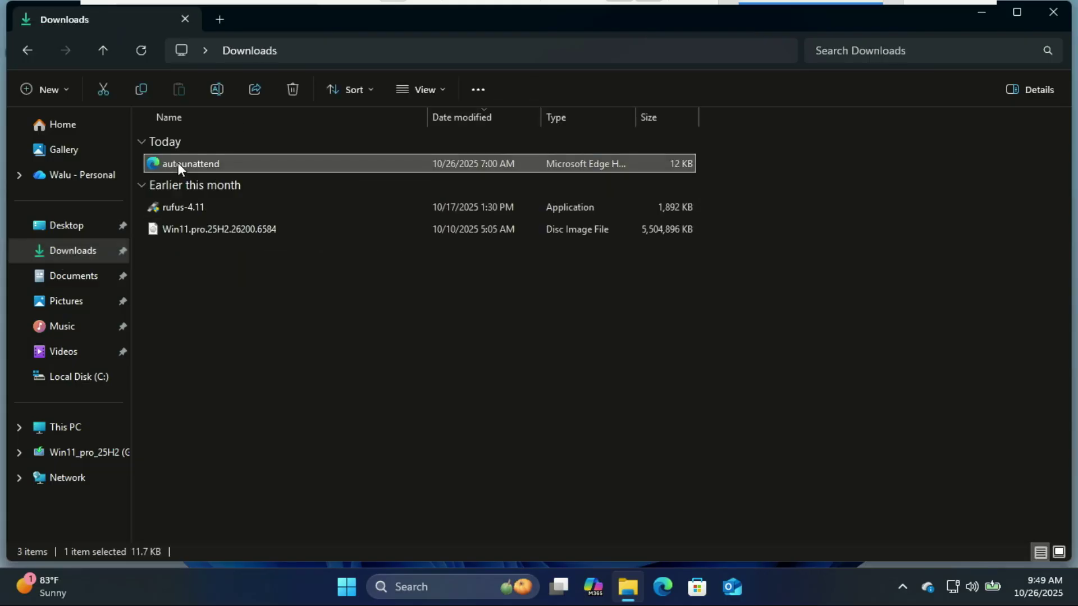
{"action": "right_click", "coordinate": [178, 164]}
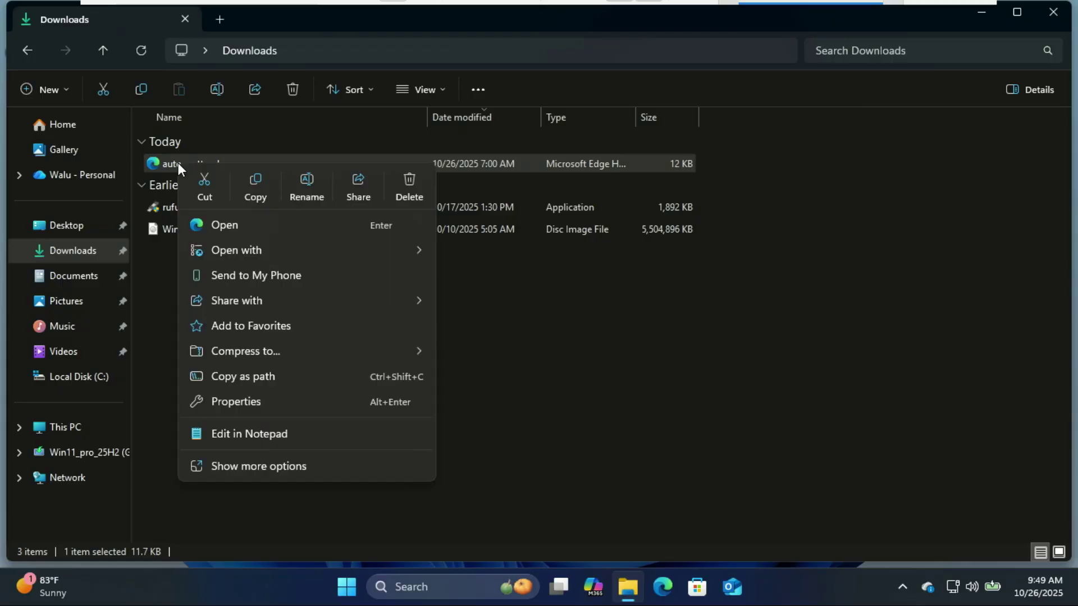
{"action": "left_click", "coordinate": [247, 195]}
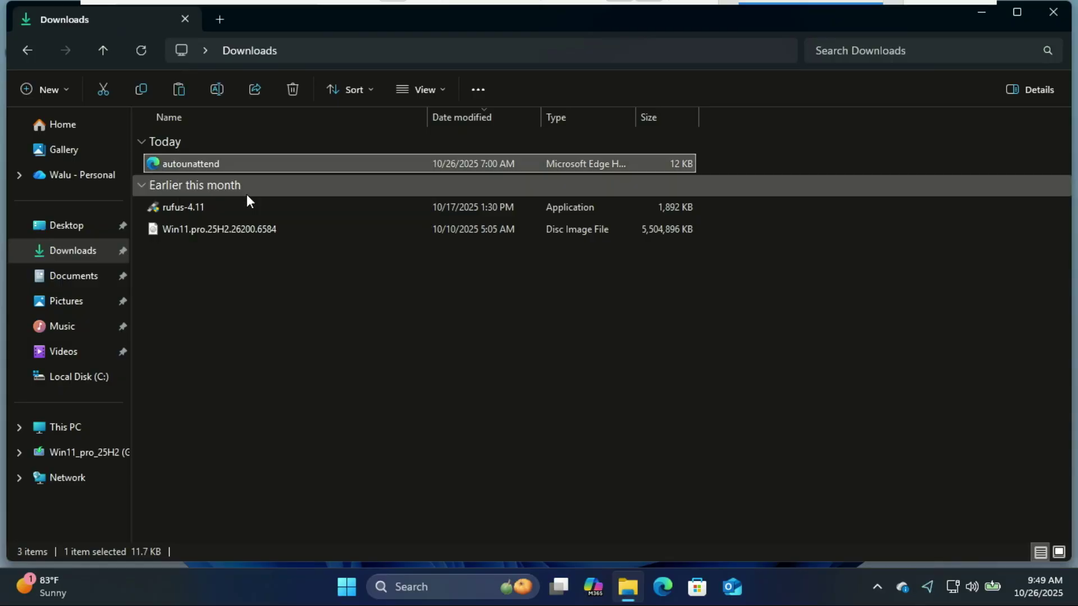
Paste autounattend into the root of the Win11_pro_25H2 (G:) drive
{"action": "left_click", "coordinate": [71, 429]}
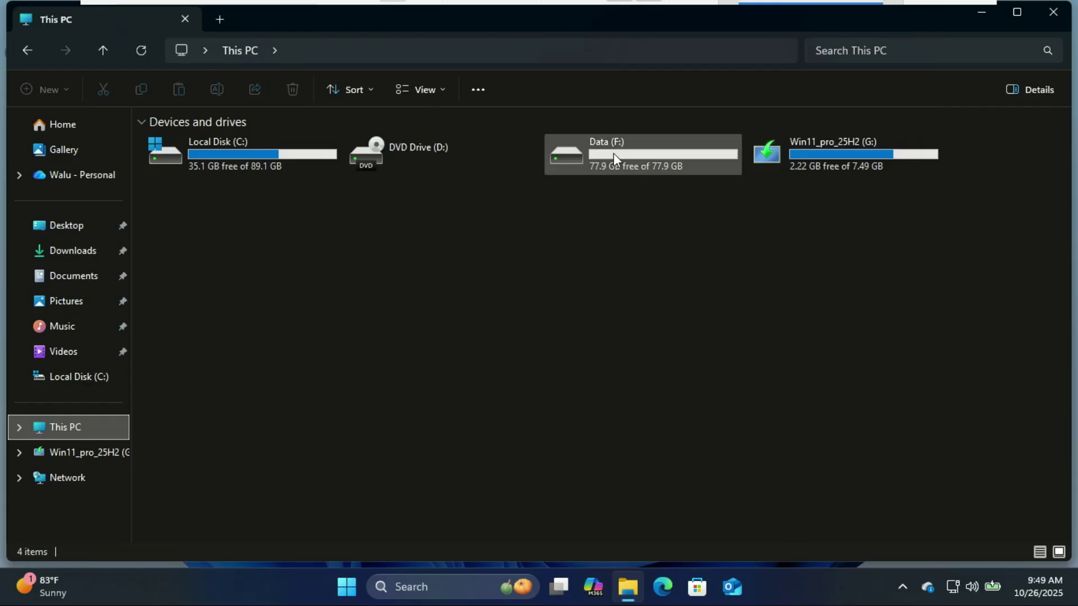
{"action": "double_click", "coordinate": [844, 144]}
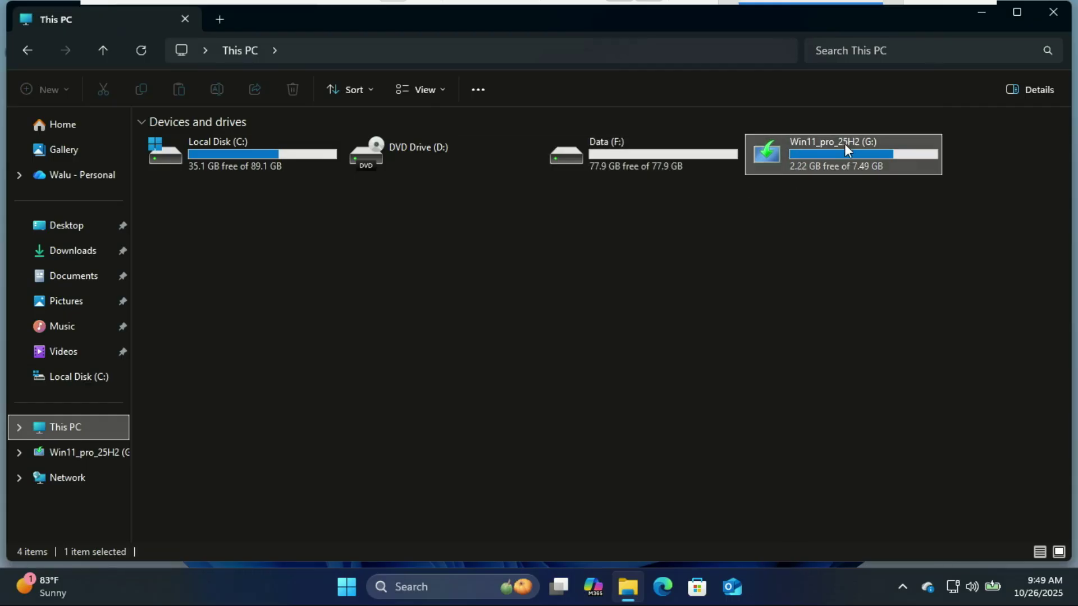
{"action": "right_click", "coordinate": [231, 361]}
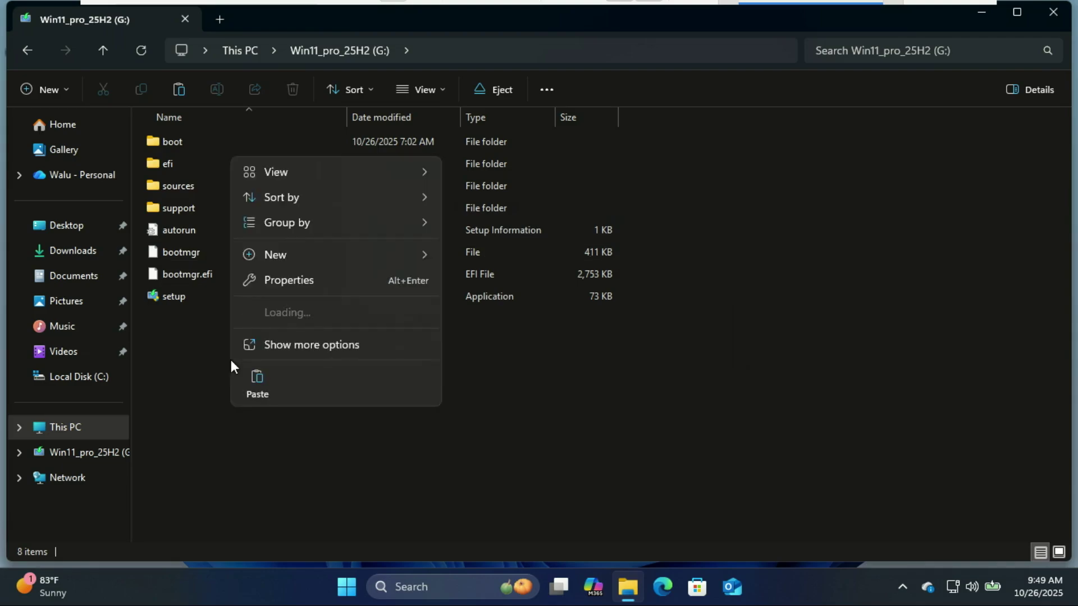
{"action": "left_click", "coordinate": [257, 382]}
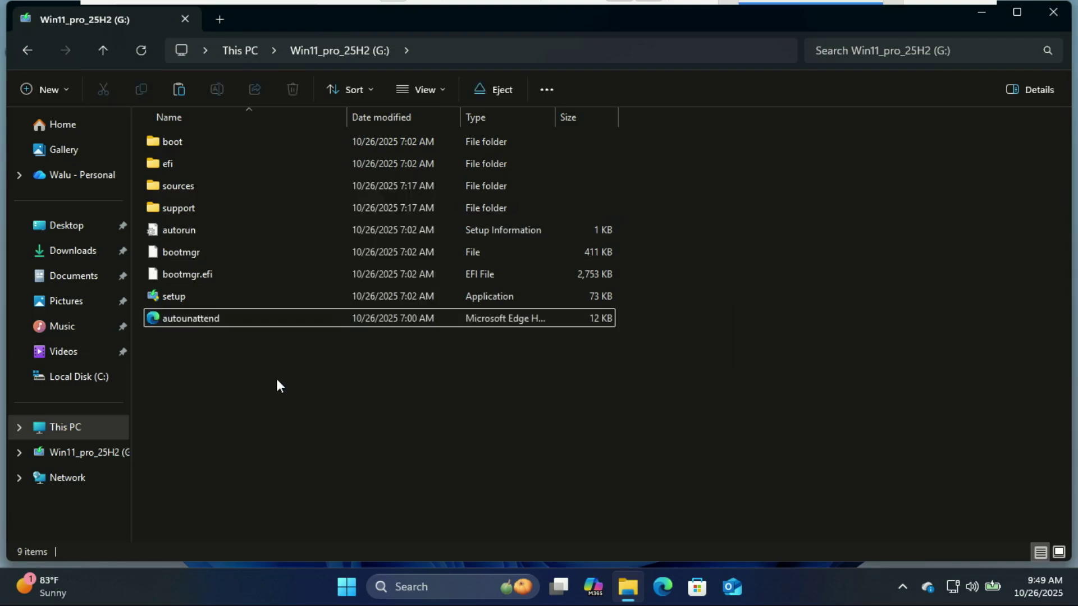